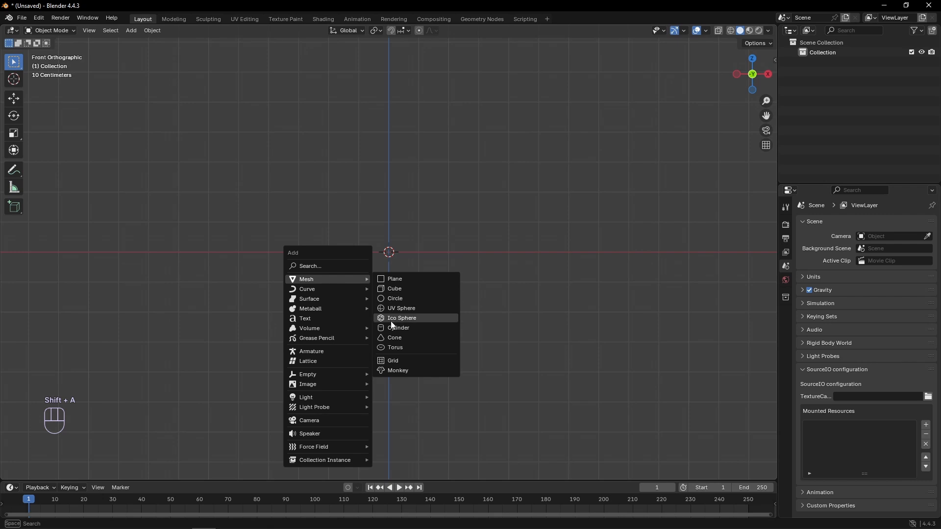
- Add a cylinder mesh with 8 vertices at the world origin
left_click(398, 328)
left_click(73, 472)
left_click(125, 353)
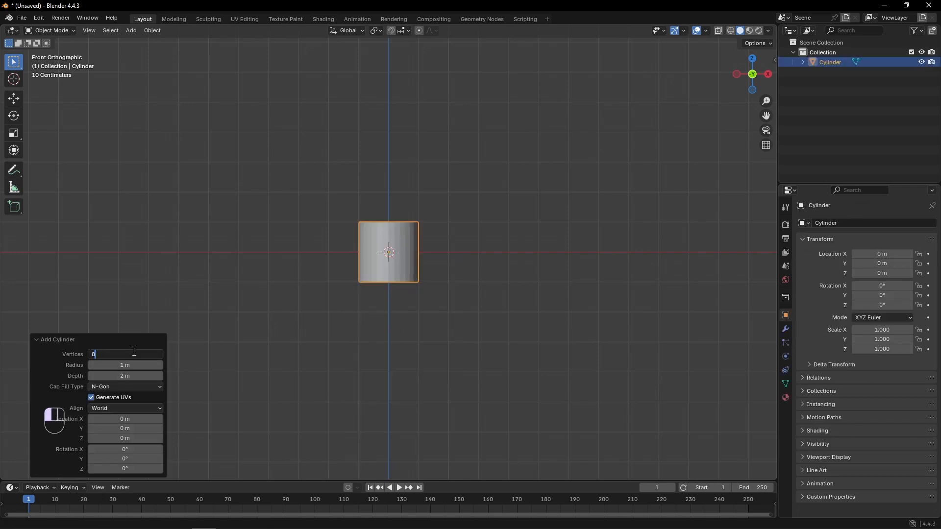
key("Return")
left_click(358, 237)
middle_click_drag(376, 246, 318, 273)
scroll(343, 256, "up", 2)
left_click(382, 233)
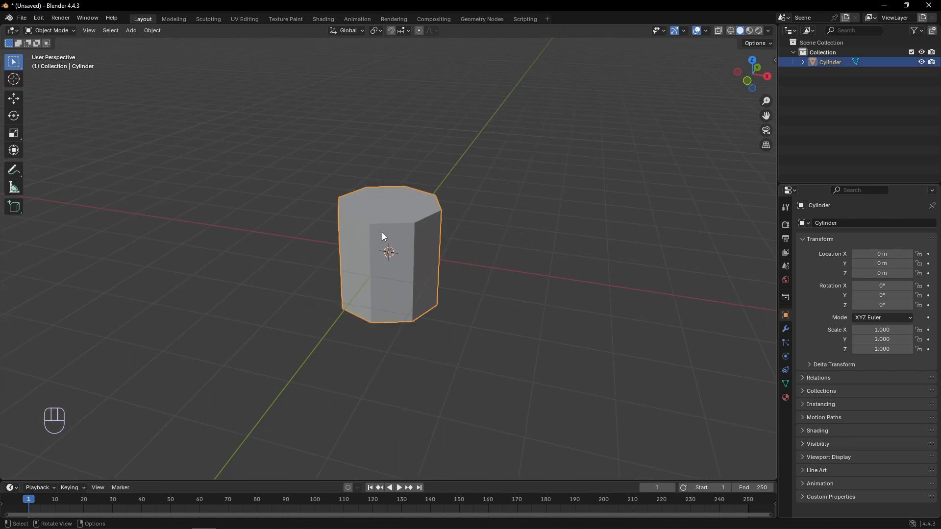
- Inset the top face of the cylinder by 0.1 m in Edit Mode
key("Tab")
key("3")
left_click(383, 207)
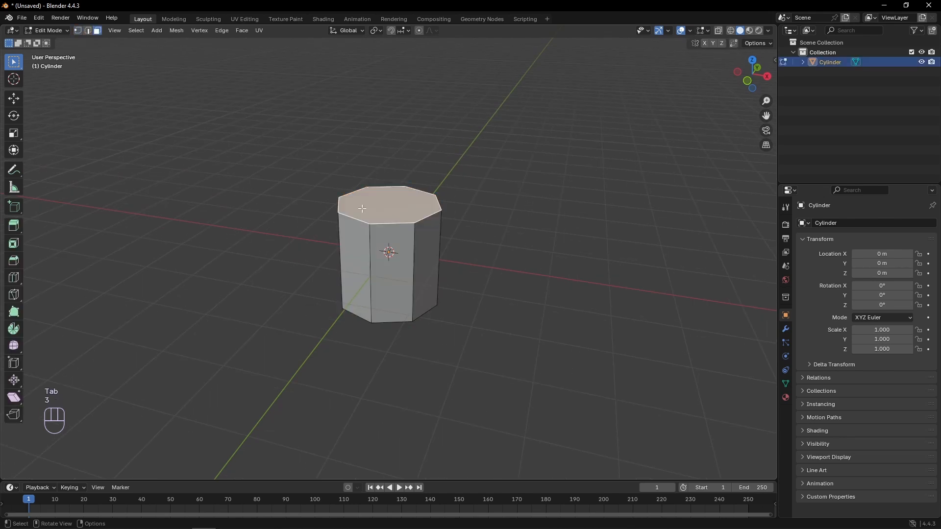
middle_click_drag(383, 207, 296, 238)
scroll(297, 238, "up", 1)
key("i")
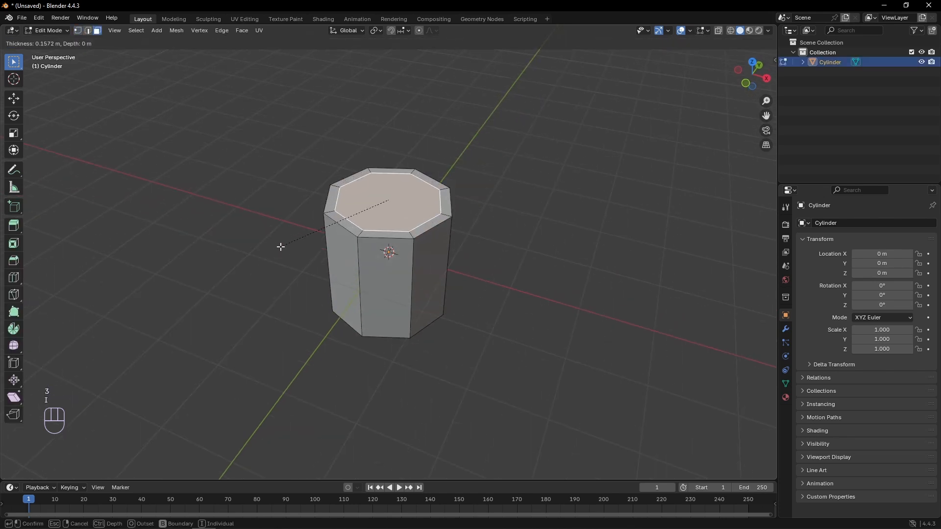
type(".1")
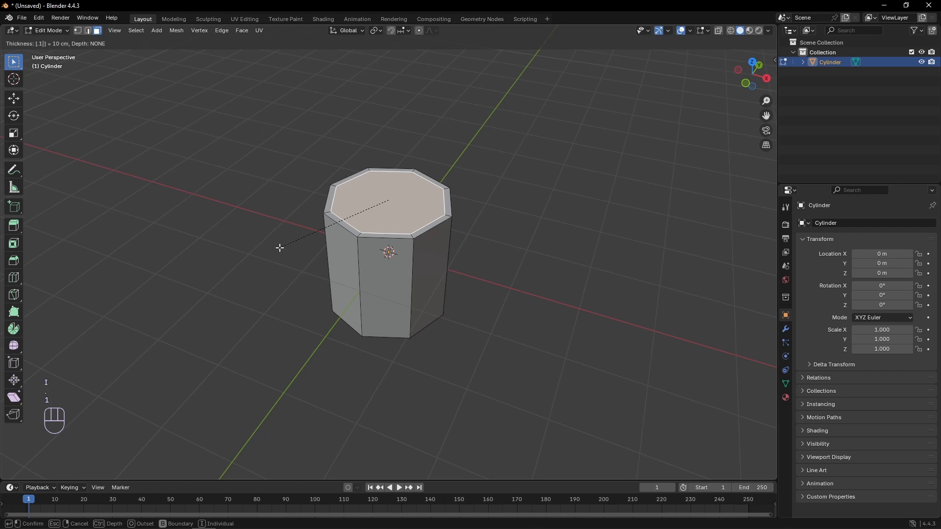
left_click(280, 247)
- Extrude the inset top face about 1.8 m down along Z to hollow out the cup
key("e")
key("z")
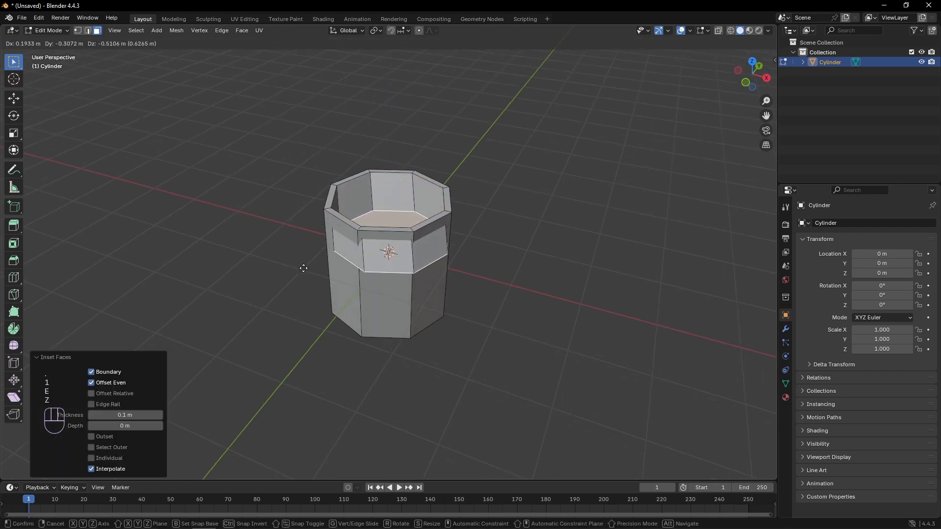
key("z")
left_click(298, 316)
- Lower the cup's inner floor face by about 0.09 m along Z, using wireframe shading in front view
key("KP_1")
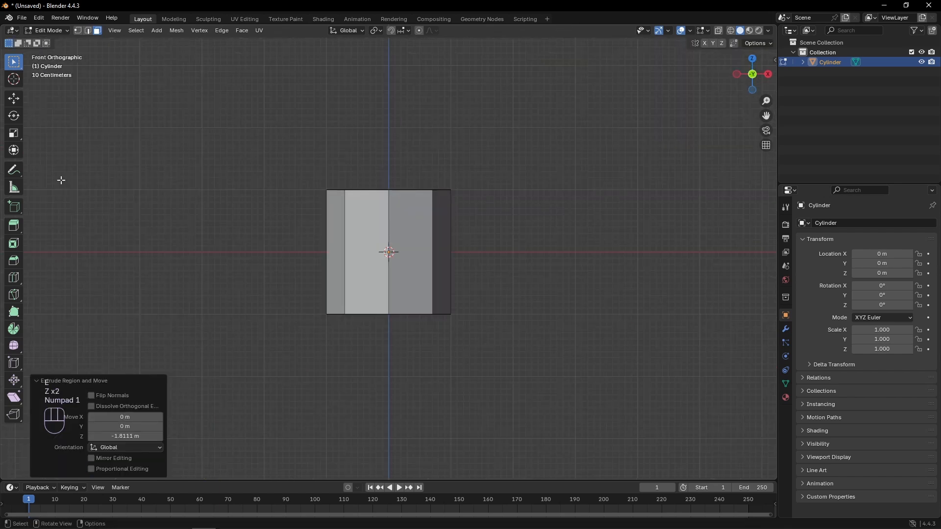
key("z")
left_click(71, 112)
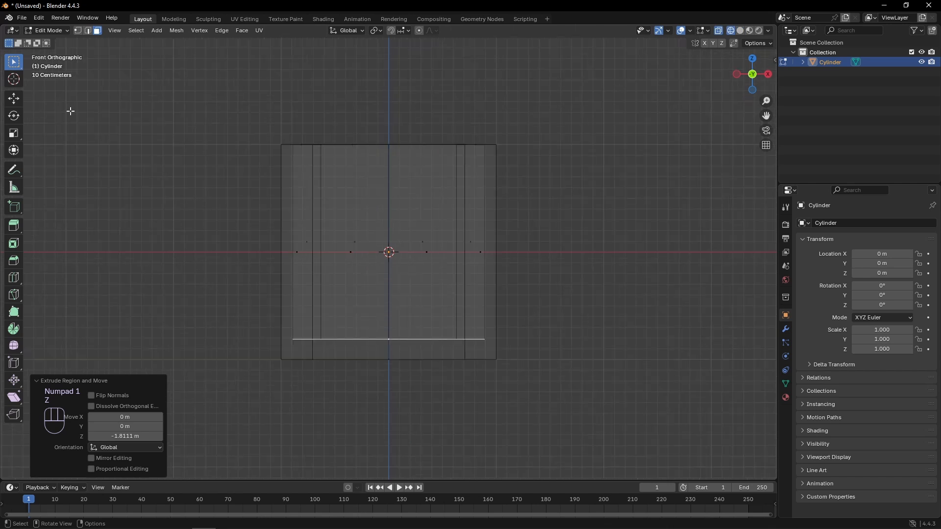
key("w")
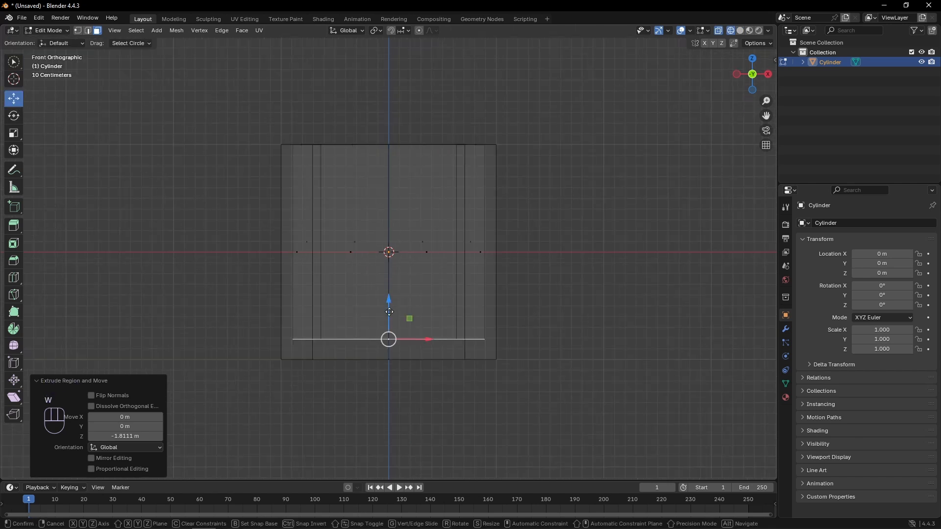
left_click_drag(389, 301, 388, 312)
middle_click_drag(327, 252, 336, 259)
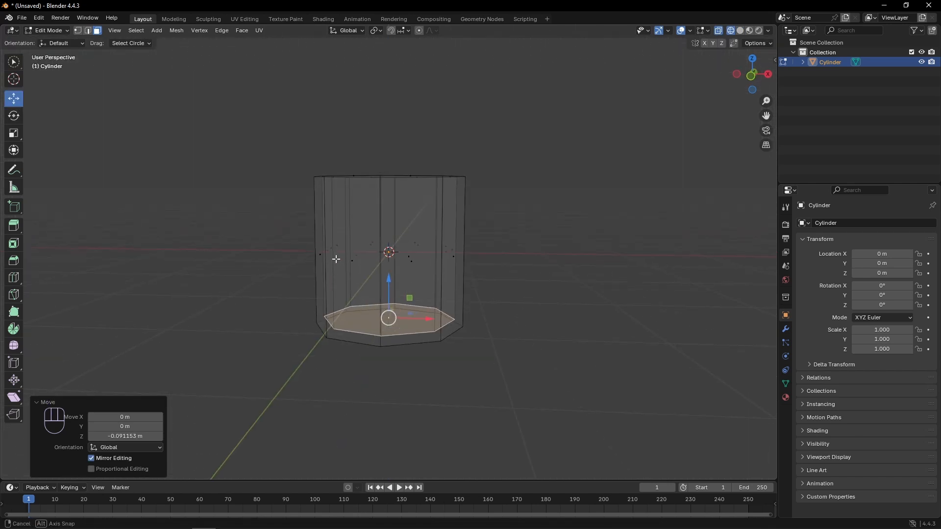
- Return to solid shading and poke the cup's outer bottom face and its inner floor face
key("z")
left_click(392, 265)
middle_click_drag(329, 315, 316, 250)
left_click(379, 282)
right_click(378, 281)
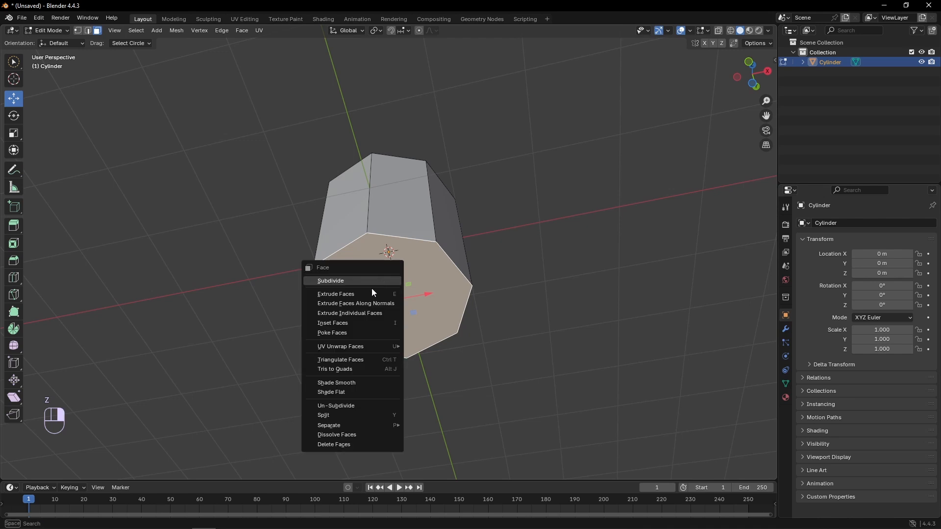
left_click(332, 333)
middle_click_drag(332, 333, 355, 254)
right_click(387, 248)
left_click(386, 248)
- Apply an edge crease to the cup's inner and outer rim loops and its base loops
left_click(355, 254)
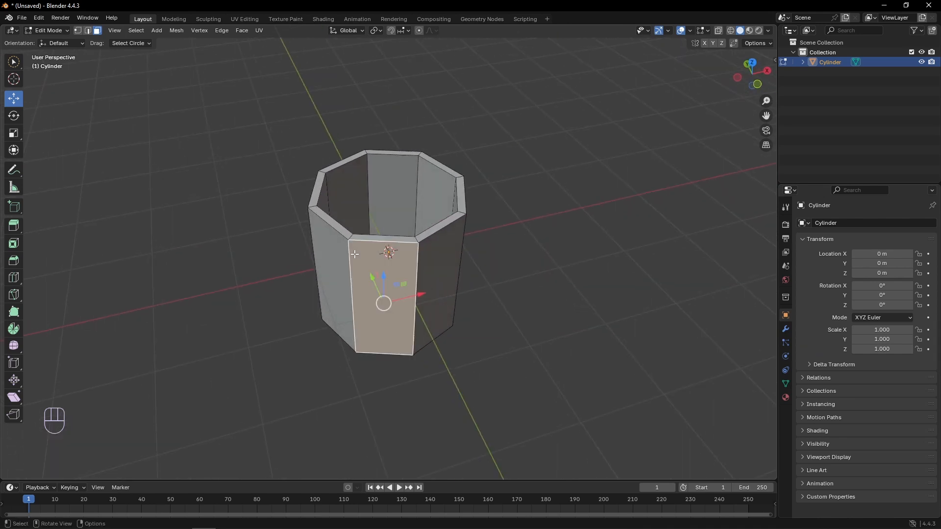
right_click(362, 245)
key("2")
left_click(398, 244, "alt")
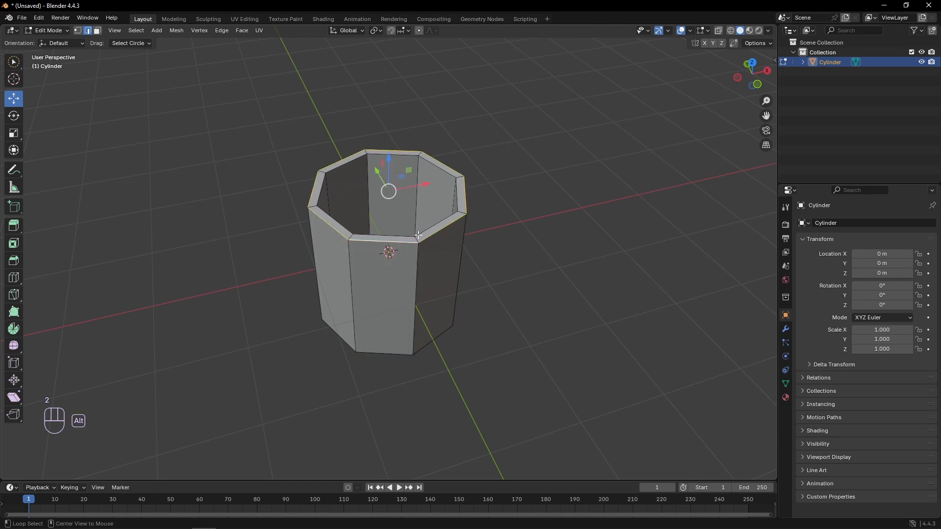
left_click(432, 226, "alt+shift")
middle_click_drag(405, 283, 379, 244)
right_click(361, 237)
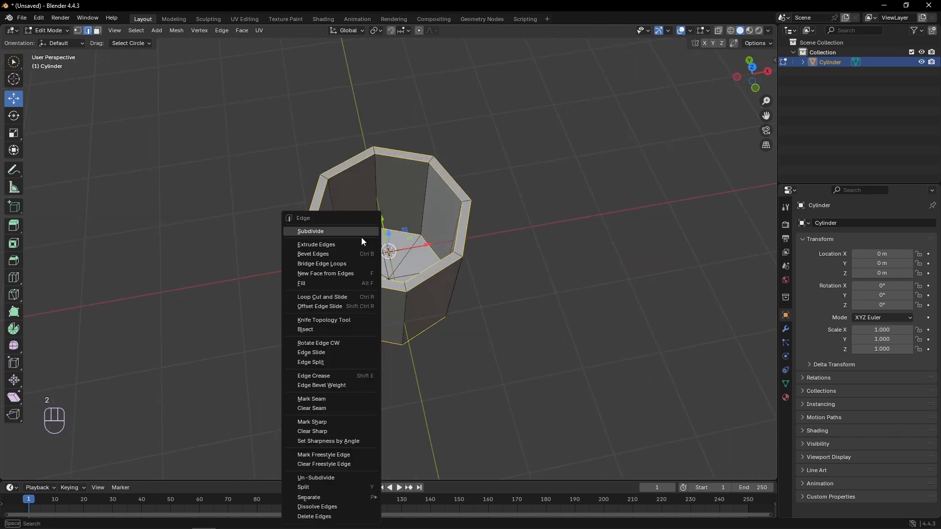
left_click(323, 375)
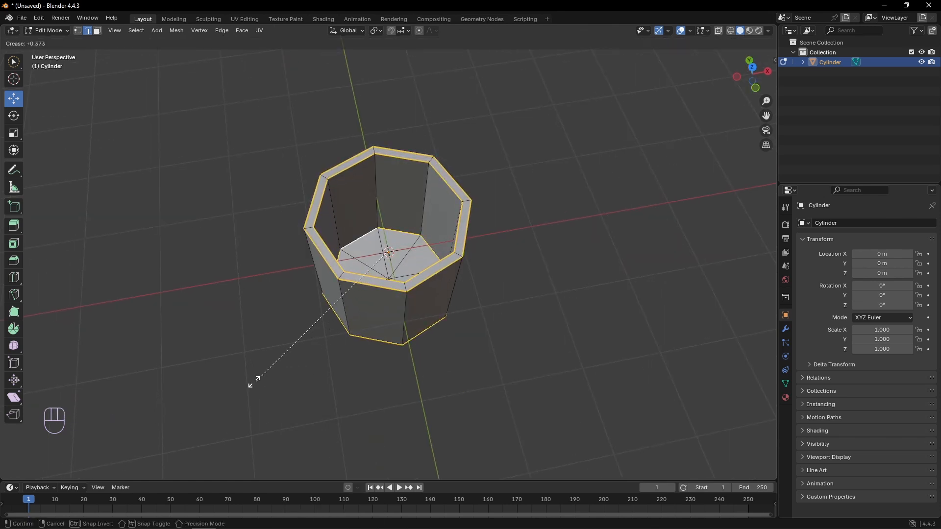
left_click(261, 315)
- Add a Subdivision Surface modifier to the cup in Object Mode with viewport level 2
key("Tab")
middle_click_drag(260, 315, 353, 278)
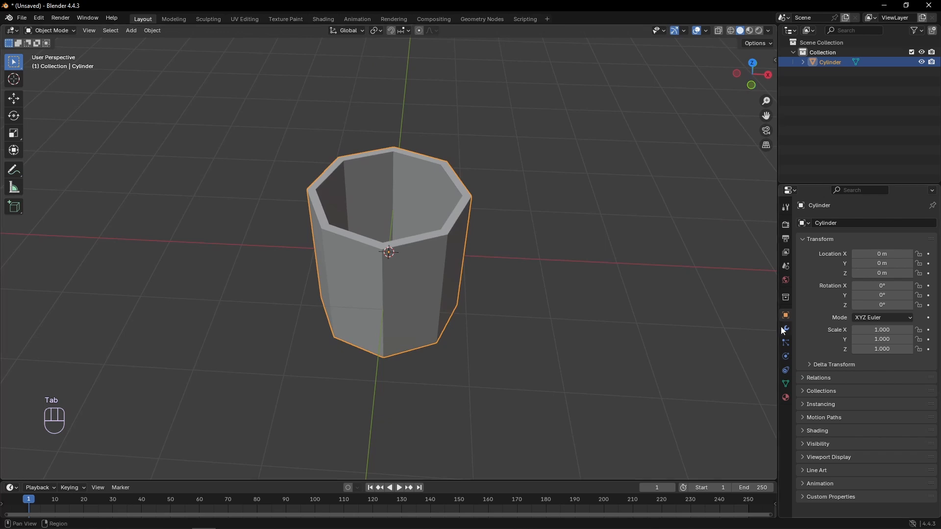
left_click(785, 330)
left_click(831, 225)
mouse_move(799, 257)
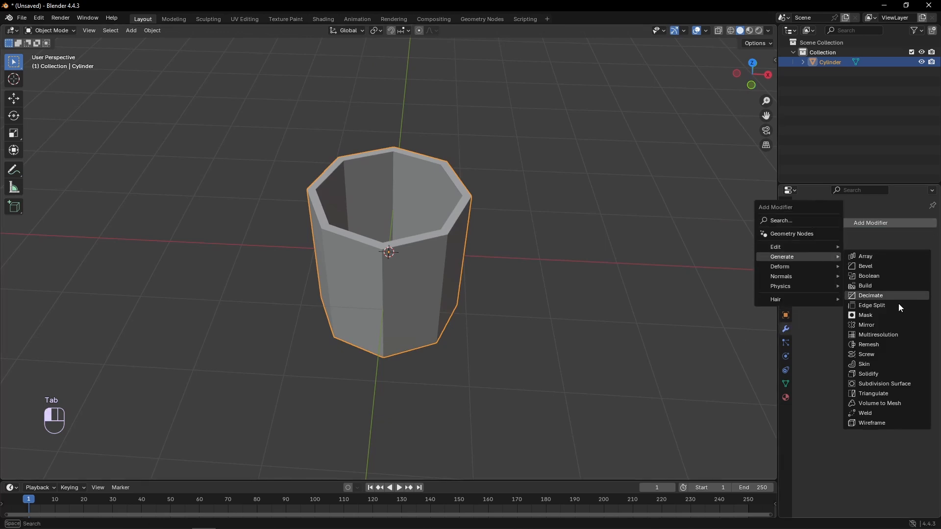
left_click(881, 384)
left_click(920, 266)
- Shade the cup smooth
right_click(416, 277)
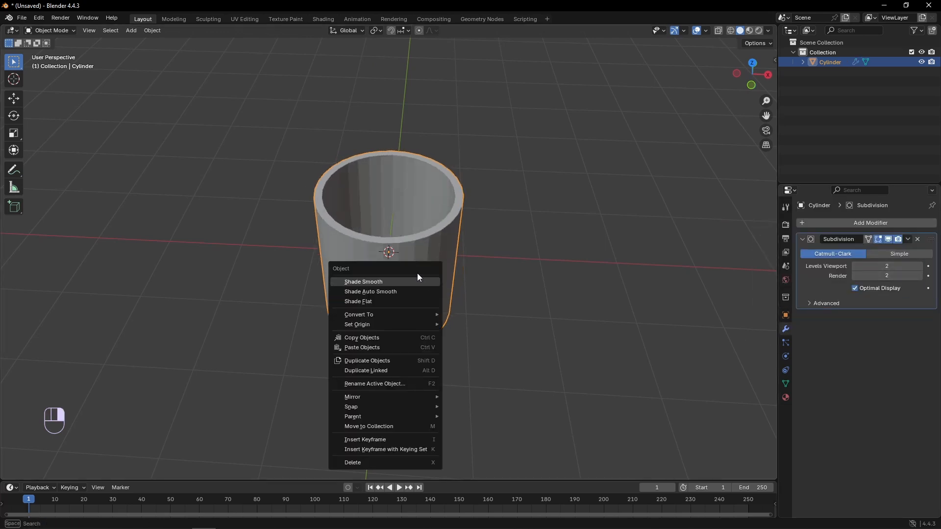
left_click(417, 281)
left_click(519, 278)
middle_click_drag(520, 280, 408, 269)
left_click(419, 269)
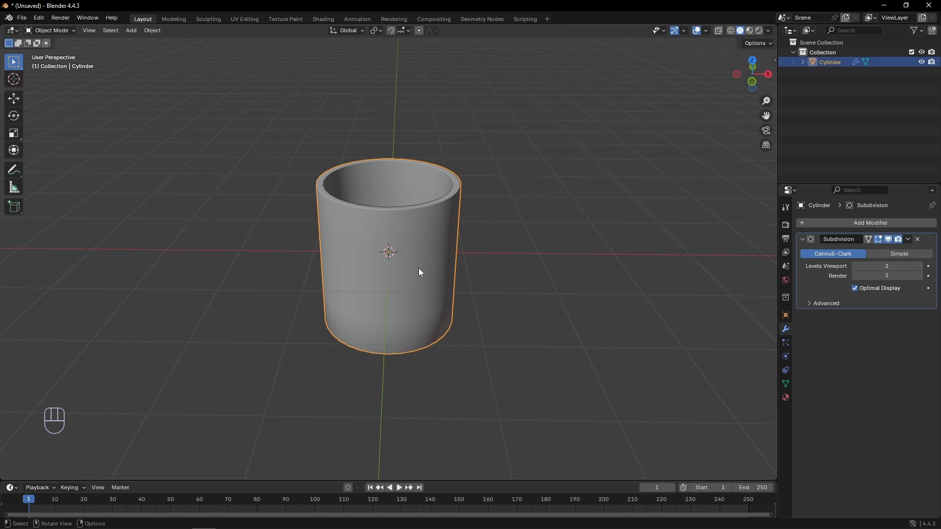
- Add a second cylinder with 8 vertices, 1 m radius and 0.1 m depth for the lid
key("KP_1")
key("shift+a")
mouse_move(396, 248)
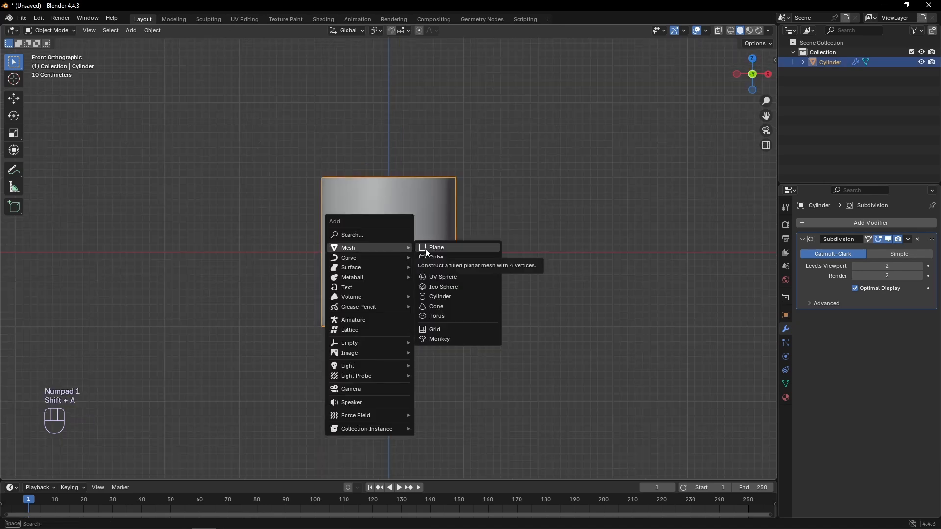
left_click(437, 297)
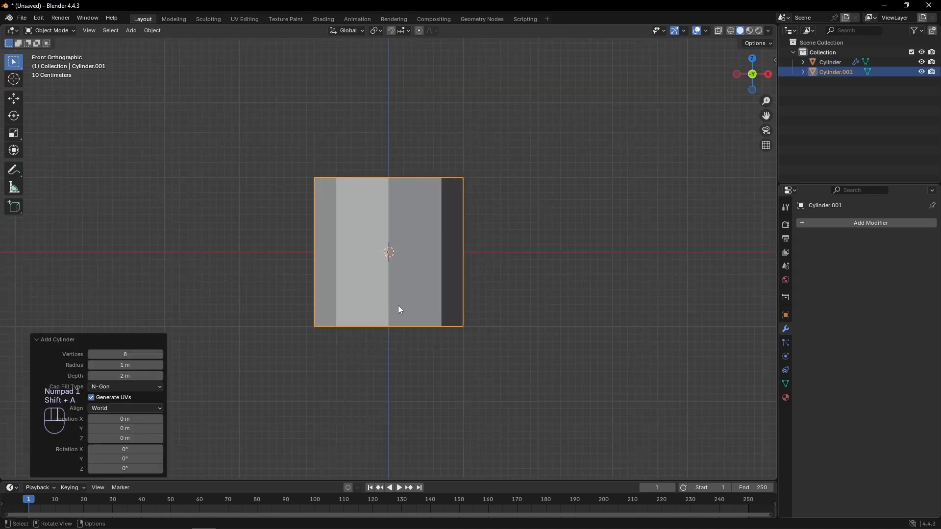
left_click_drag(117, 376, 1, 376)
left_click(116, 377)
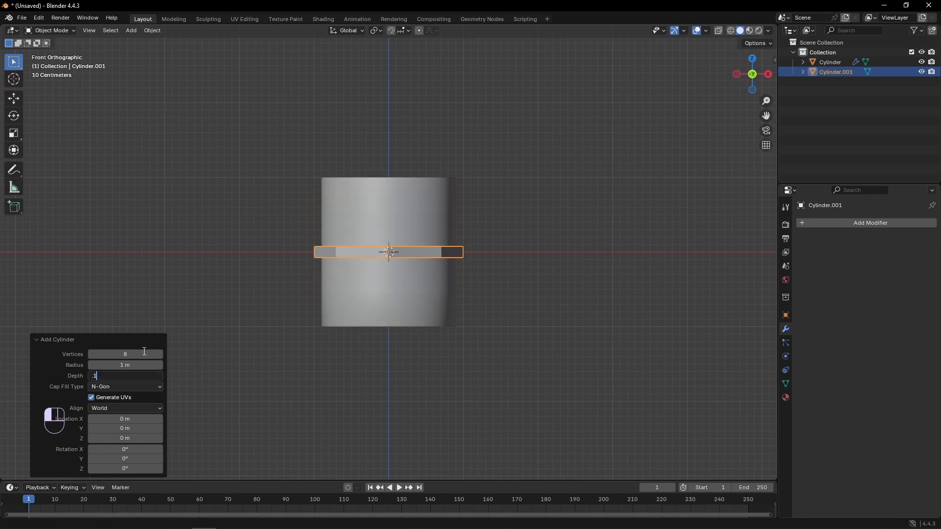
key("Return")
- Move the flat cylinder up about 1.05 m along Z so it rests on the cup's rim
left_click(14, 99)
scroll(360, 219, "up", 4)
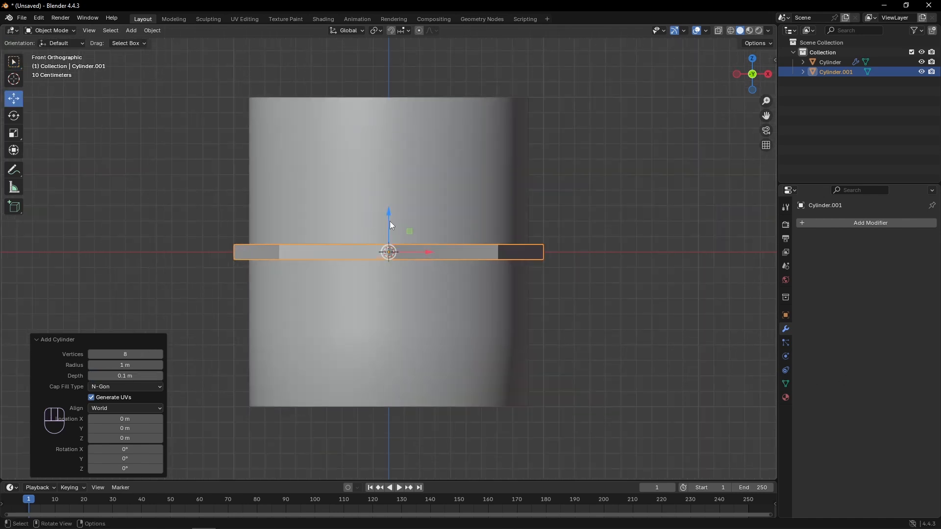
left_click_drag(389, 219, 381, 57)
middle_click_drag(386, 88, 384, 169, "shift")
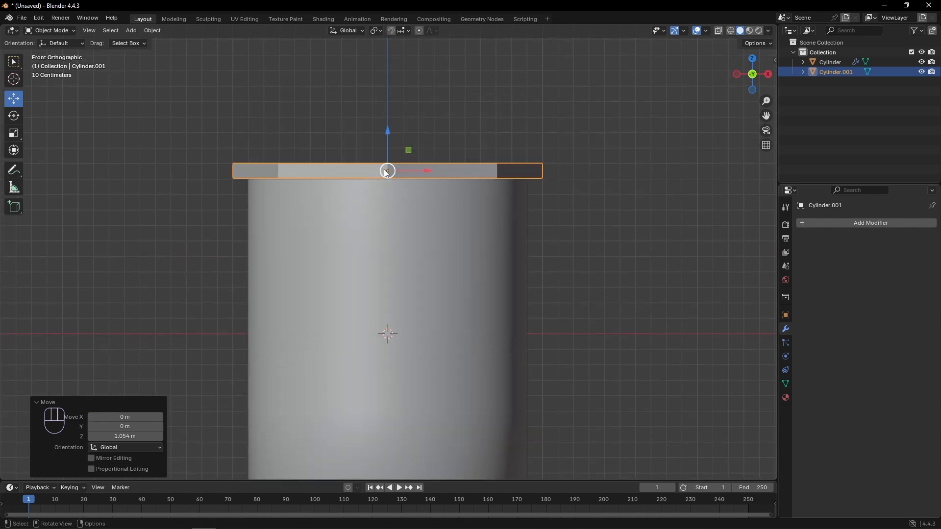
key("z")
left_click(345, 170)
scroll(345, 169, "up", 1)
left_click_drag(387, 128, 387, 129)
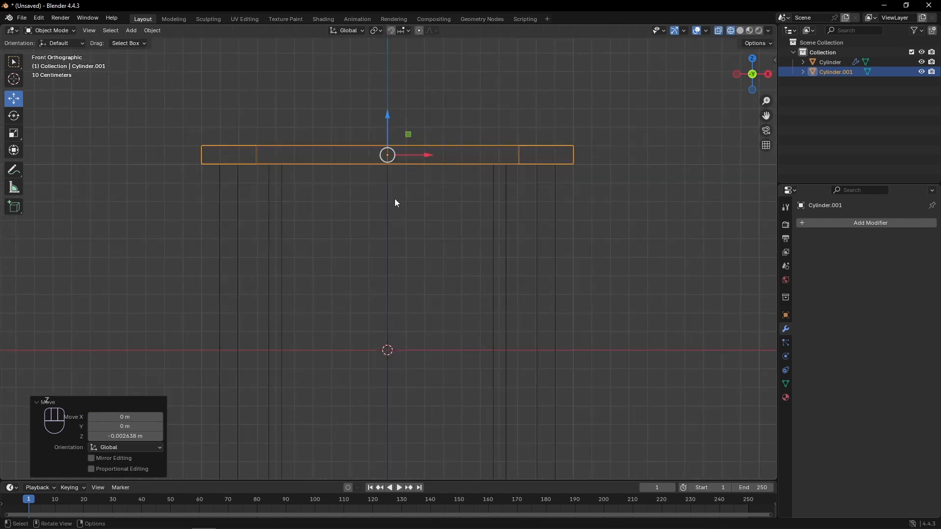
- Select the underside face of the flat lid cylinder in Edit Mode and switch to the top view
middle_click_drag(395, 201, 439, 140)
key("Tab")
left_click(393, 76)
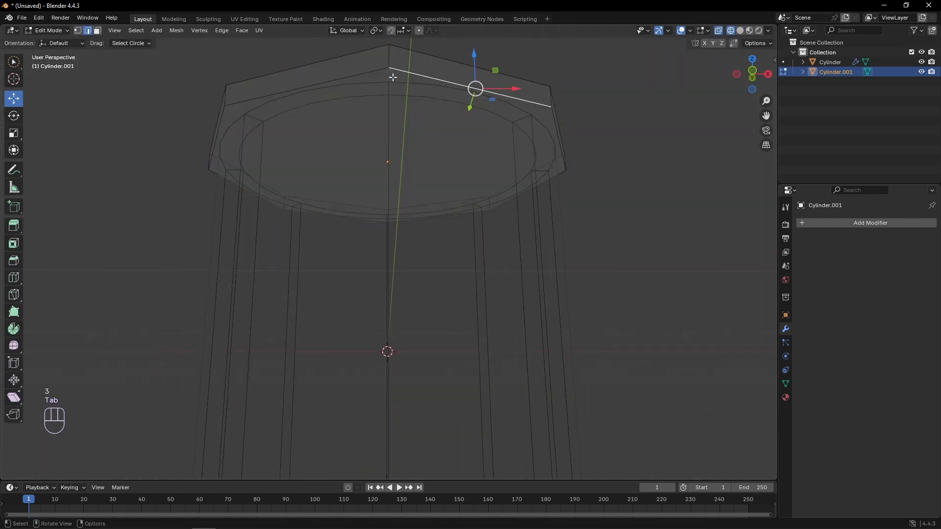
key("3")
left_click(394, 157)
middle_click_drag(389, 168, 394, 193)
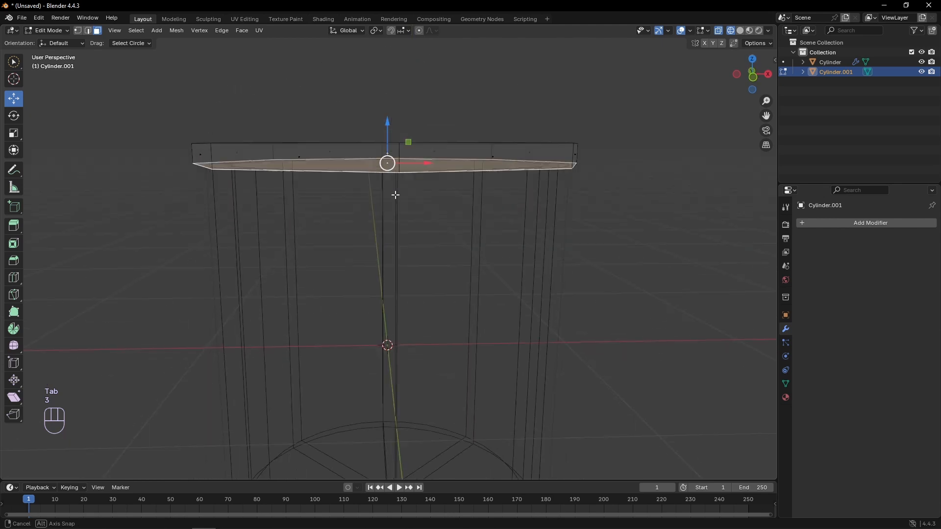
key("KP_7")
key("e")
right_click(194, 291)
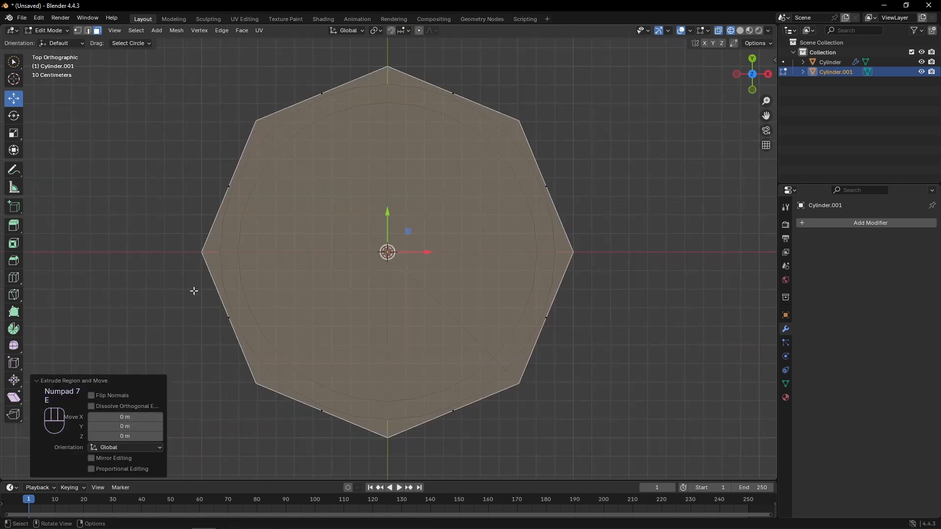
key("ctrl+z")
- Inset the lid's selected underside face by 0.1 m
key("i")
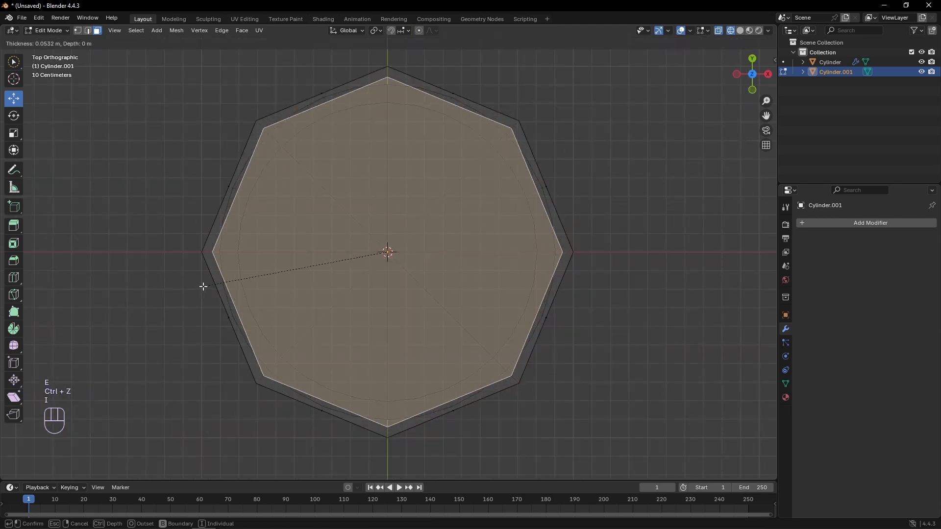
type(".1")
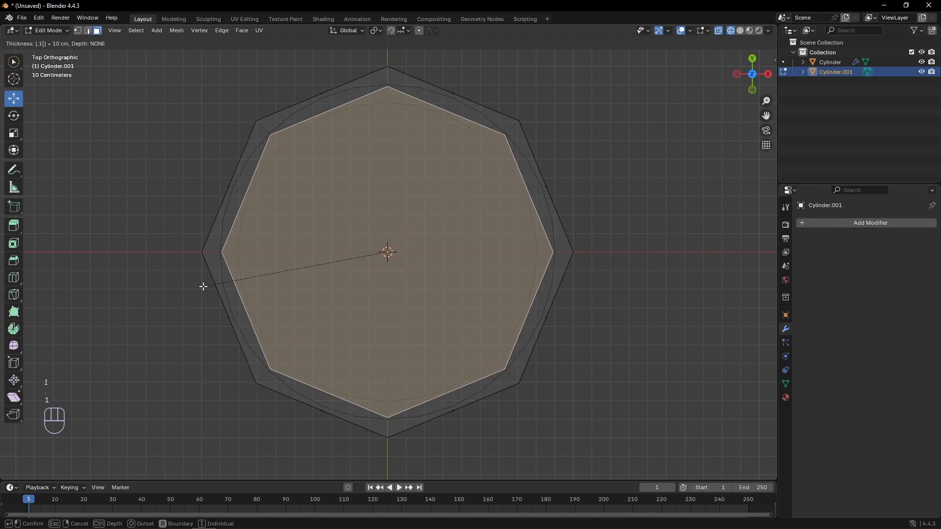
key("Return")
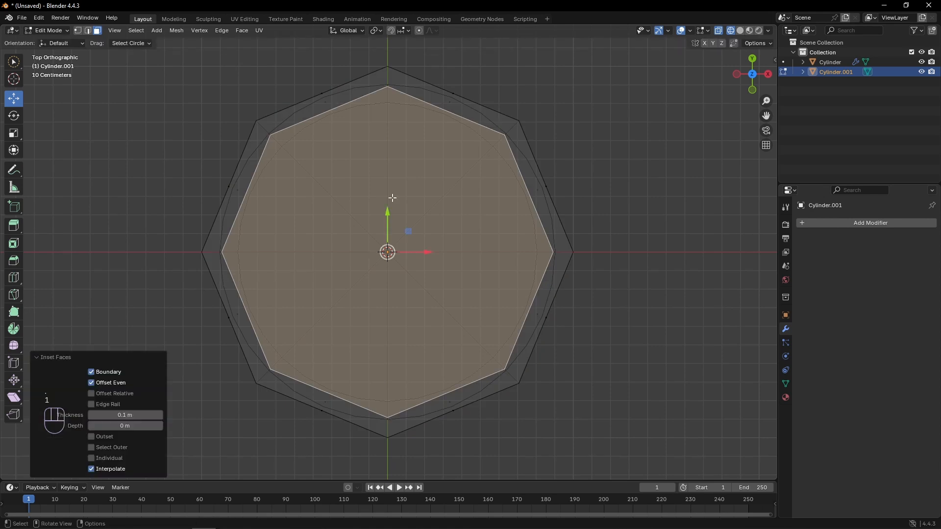
- Add a Subdivision Surface modifier to the lid with viewport level 2
left_click(849, 227)
mouse_move(847, 225)
left_click(715, 354)
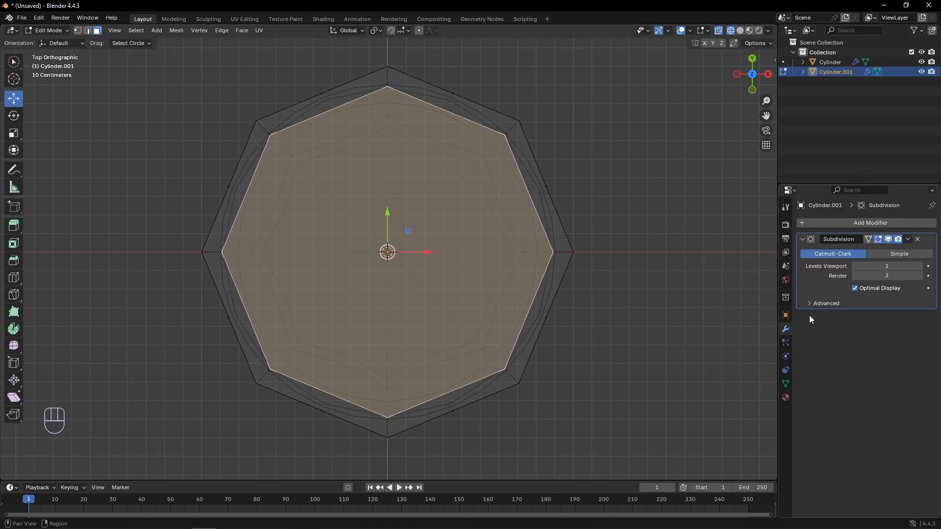
left_click(920, 266)
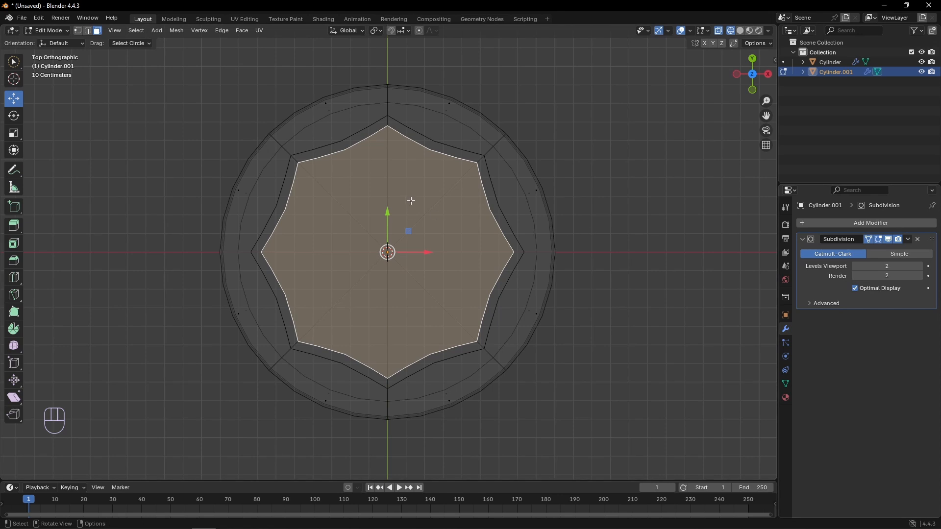
- Return to solid shading and poke the lid's top face
key("z")
left_click(417, 244)
middle_click_drag(416, 237, 448, 210)
left_click(402, 197)
right_click(402, 197)
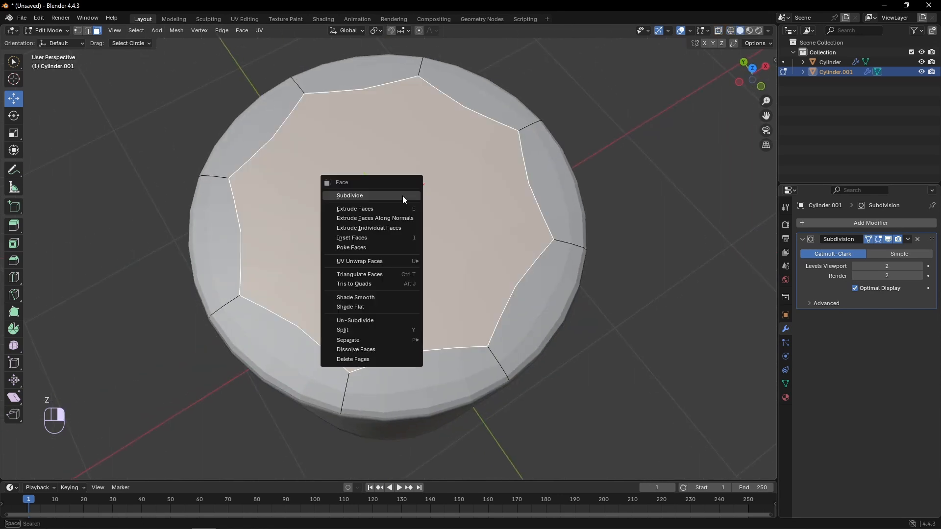
left_click(357, 247)
- Switch to edge selection and select the edge loop around the lid's poked top face
middle_click_drag(357, 247, 394, 247)
key("2")
right_click(387, 219)
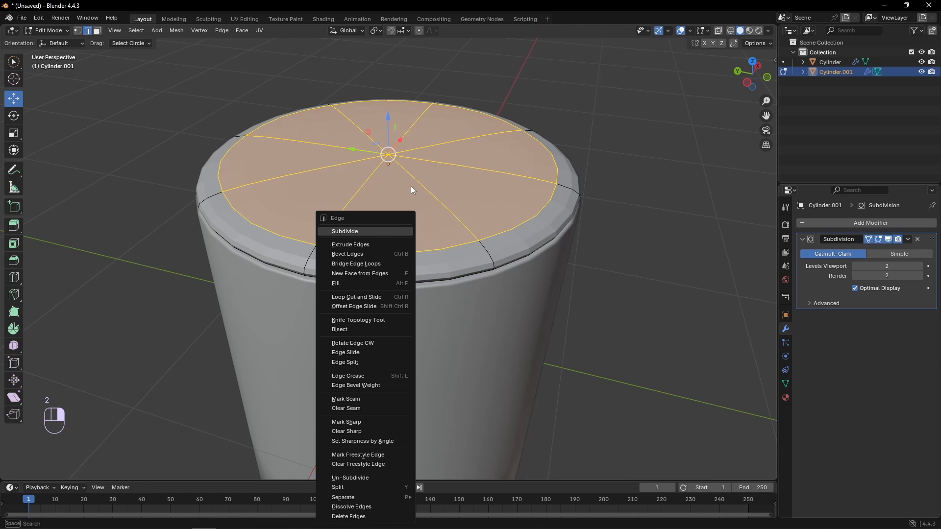
key("2")
left_click(418, 249, "alt")
right_click(418, 251)
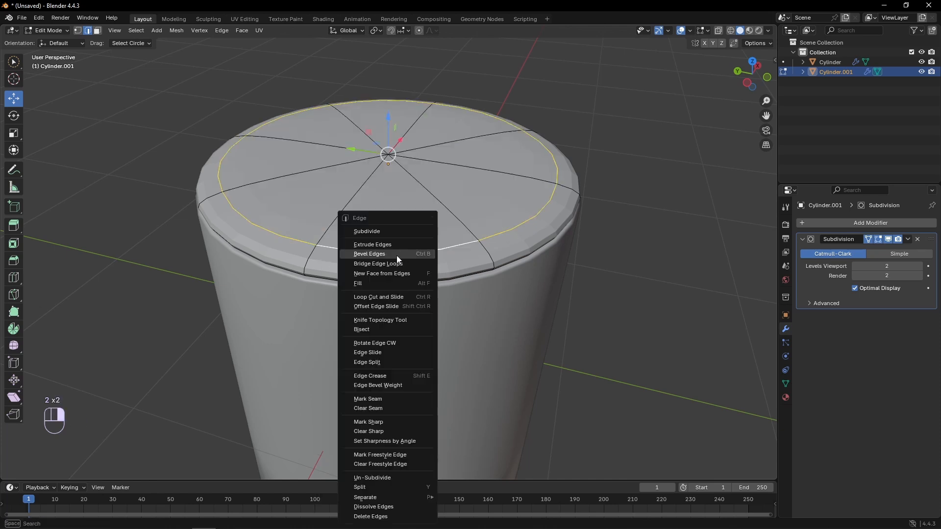
left_click(385, 255)
right_click(391, 251)
key("ctrl+z")
- Apply an edge crease to the loop around the lid's top face
left_click(412, 249, "alt")
right_click(413, 248)
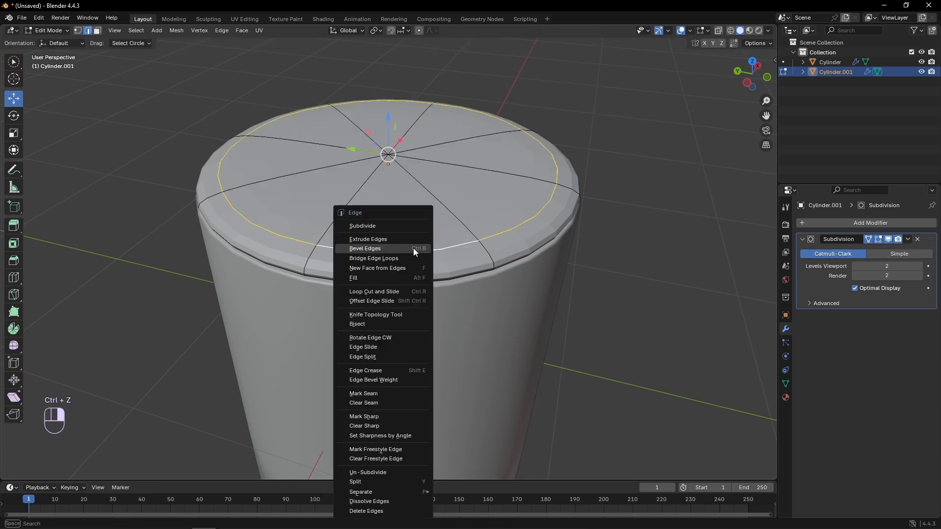
left_click(373, 370)
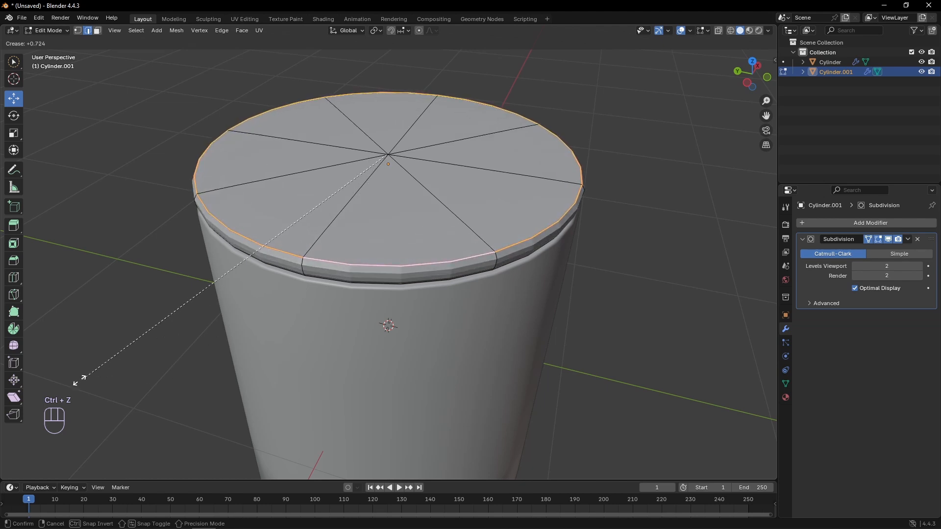
left_click(727, 387)
- Select the inset face on the lid's underside and extrude it about 0.24 m downward along Z
middle_click_drag(521, 291, 473, 248)
middle_click_drag(463, 230, 495, 216, "shift")
scroll(456, 268, "up", 2)
scroll(428, 242, "up", 2)
middle_click_drag(429, 242, 500, 187)
left_click(435, 187)
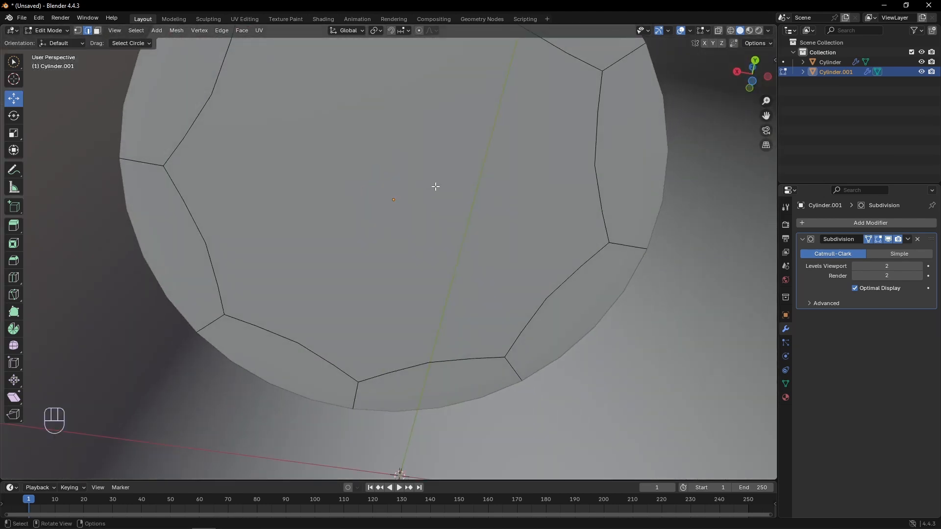
key("3")
left_click(414, 163)
key("e")
key("z")
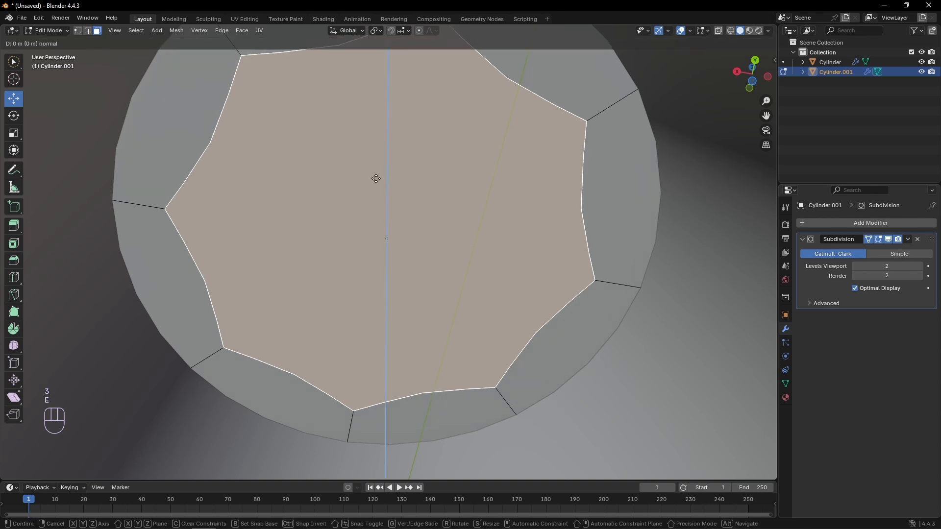
key("z")
left_click(377, 219)
- Poke the extruded bottom face of the lid and crease its surrounding edge loop with factor 1.000
right_click(363, 237)
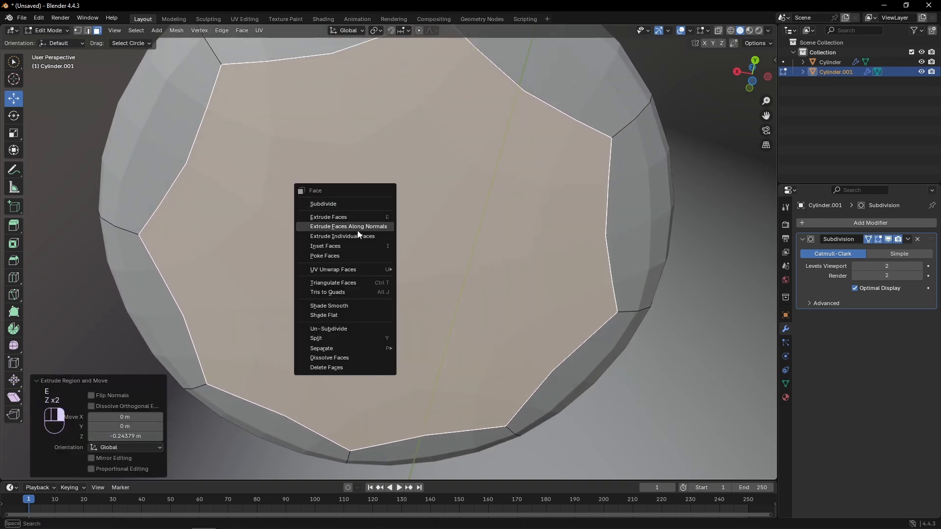
left_click(300, 209)
key("2")
left_click(144, 129, "alt")
key("ctrl+e")
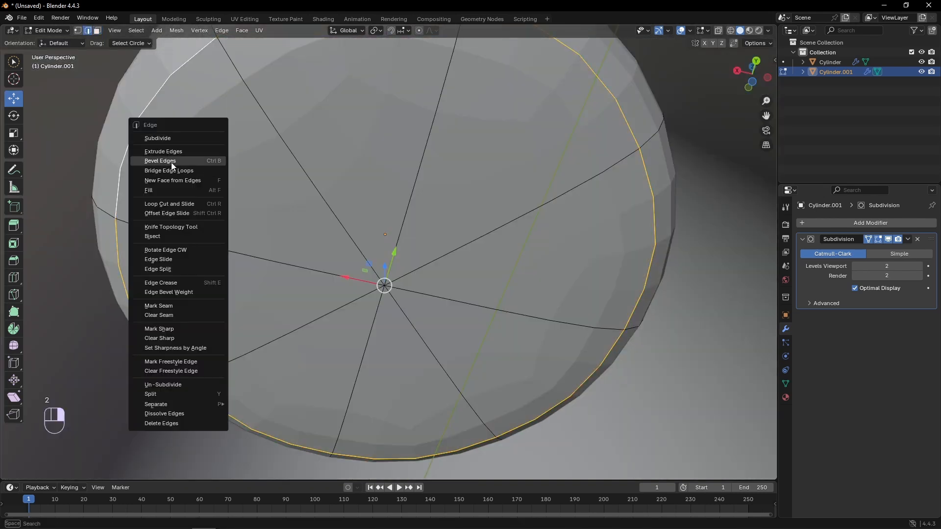
left_click(171, 284)
left_click(581, 353)
- Crease the edge loop where the lid's plug meets its rim, hiding the cup body for access and showing it again
middle_click_drag(582, 352, 429, 290)
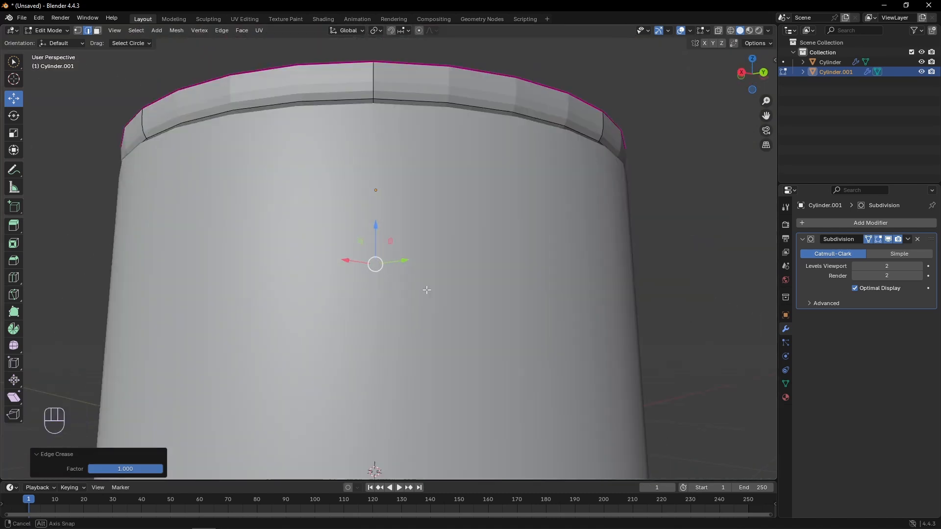
scroll(428, 290, "down", 1)
left_click(921, 62)
left_click(318, 161, "alt")
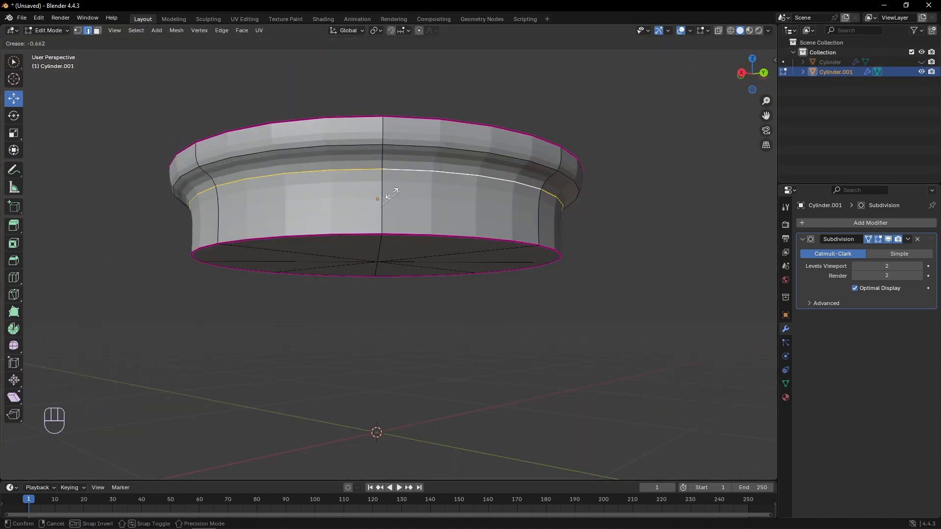
key("shift+e")
left_click(674, 166)
scroll(674, 167, "down", 3)
left_click(921, 62)
- Move the lid's creased top edge loop up about 0.09 m along Z in the front view
key("KP_1")
left_click(535, 202)
middle_click_drag(382, 172, 394, 199)
left_click_drag(391, 215, 389, 212)
key("KP_1")
left_click(387, 223, "alt")
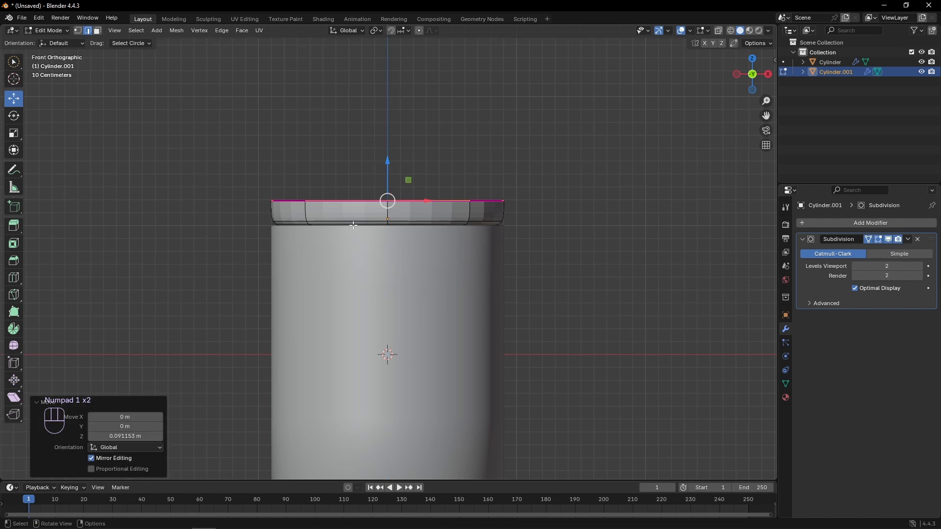
- Crease the lower outer edge loop of the lid and return to Object Mode
key("ctrl+e")
left_click(218, 227)
left_click(151, 254)
key("Tab")
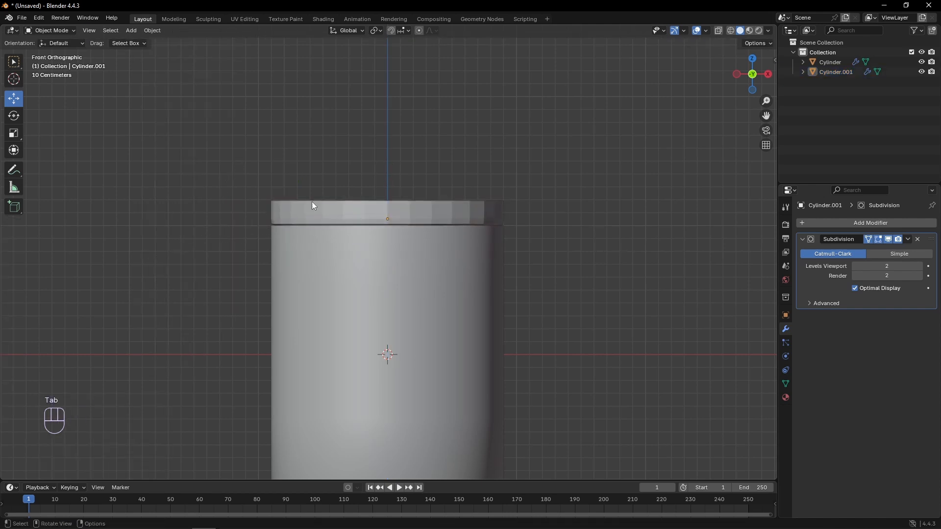
- Rename the cup body object to Canister and the lid object to Lid
middle_click_drag(241, 217, 297, 248)
scroll(313, 275, "down", 3)
left_click(351, 317)
double_click(841, 62)
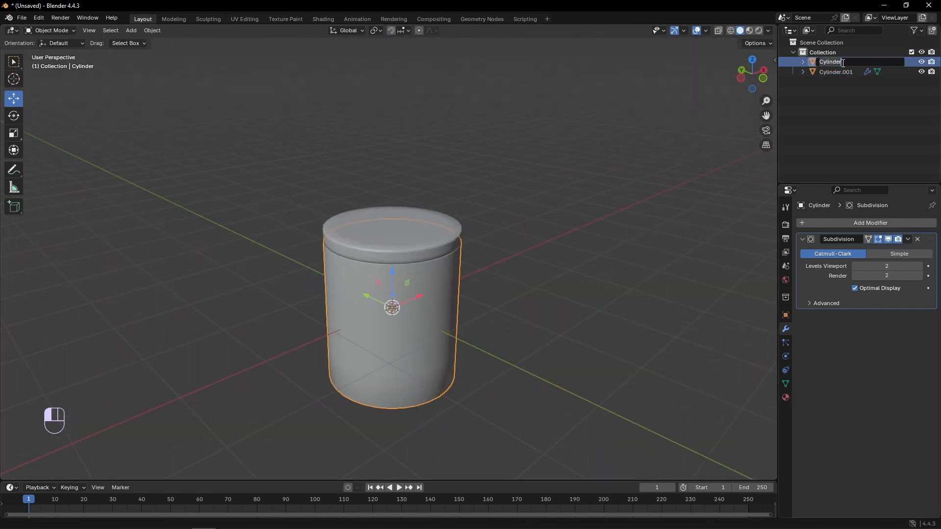
type("Canister")
key("Return")
double_click(837, 71)
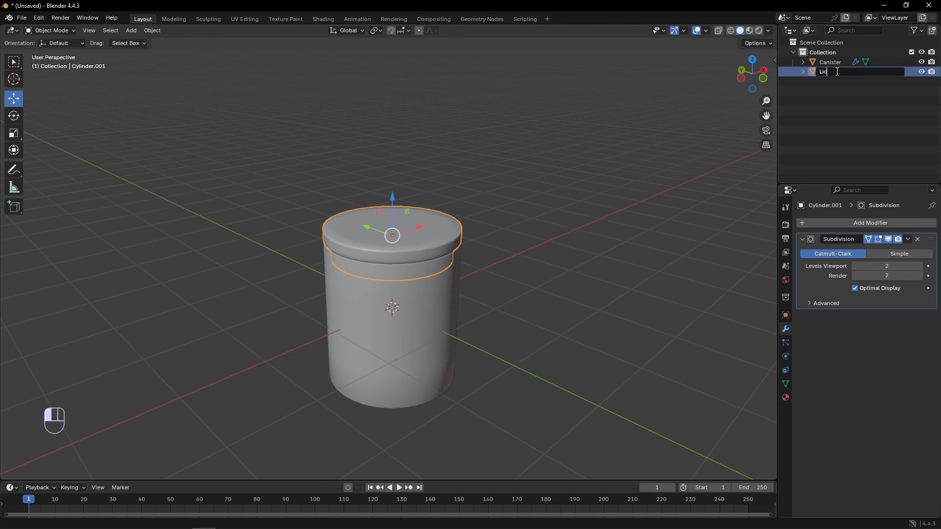
type("Lid")
key("Return")
- Add a new material to the Canister and set its alpha to 0.15
left_click(834, 63)
left_click(786, 397)
left_click(932, 224)
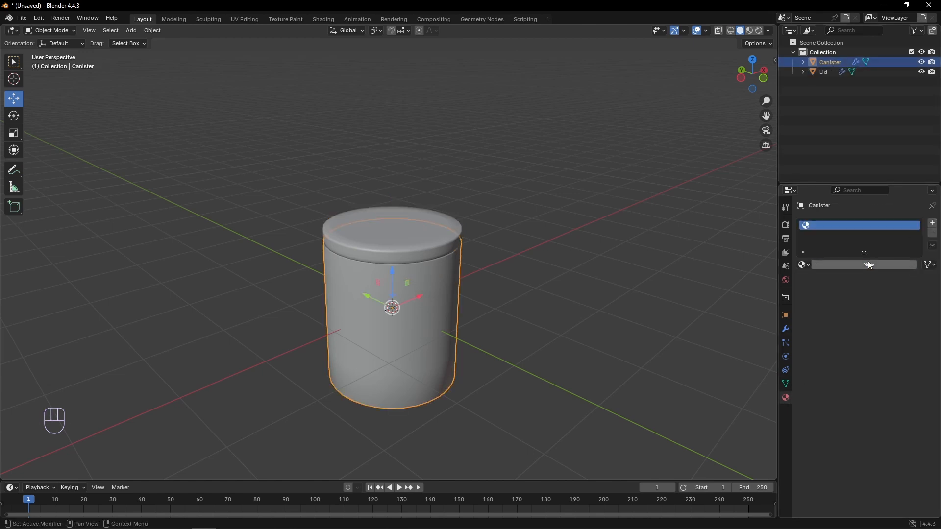
left_click(868, 264)
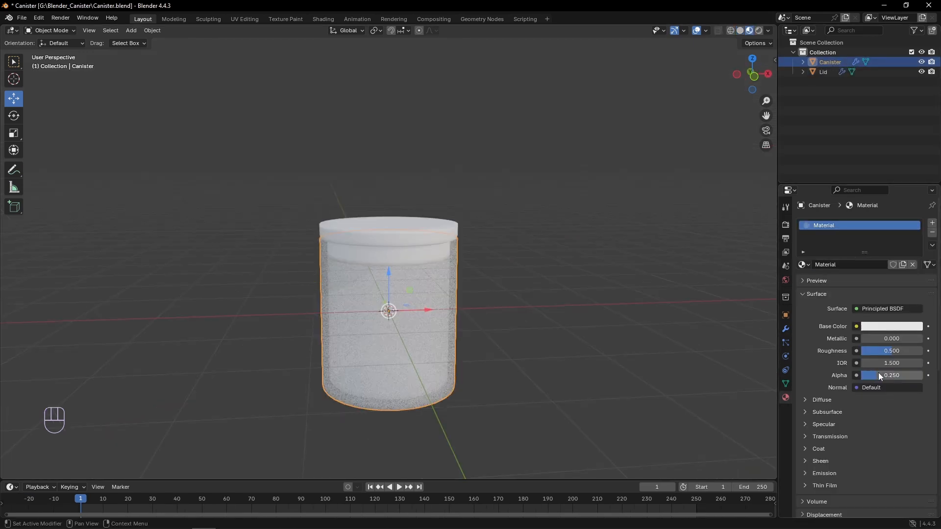
left_click(878, 375)
type("0.15")
key("Return")
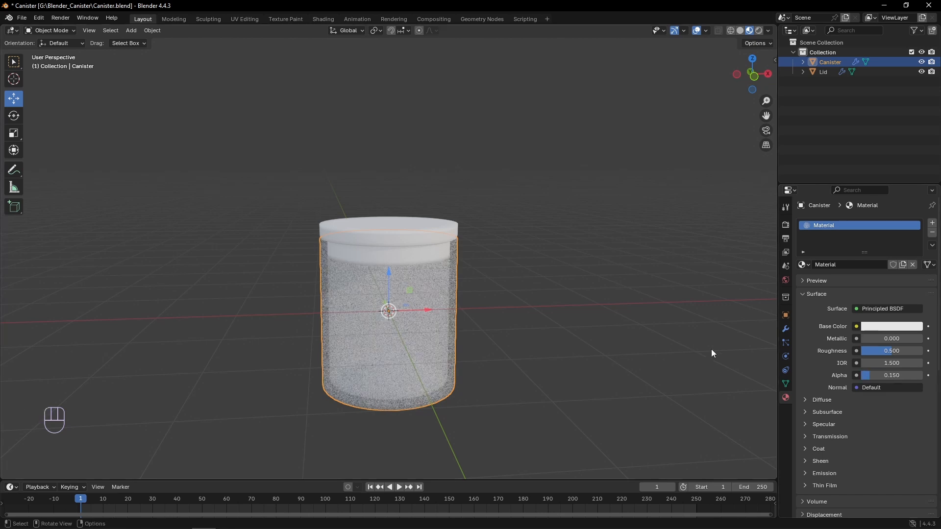
- Set the Canister material's render method to Blended
scroll(804, 449, "down", 10)
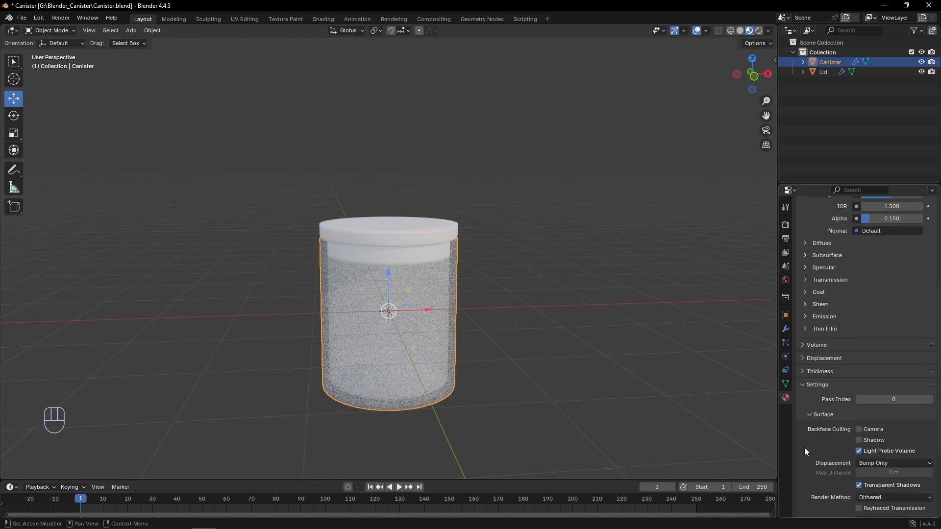
left_click(874, 419)
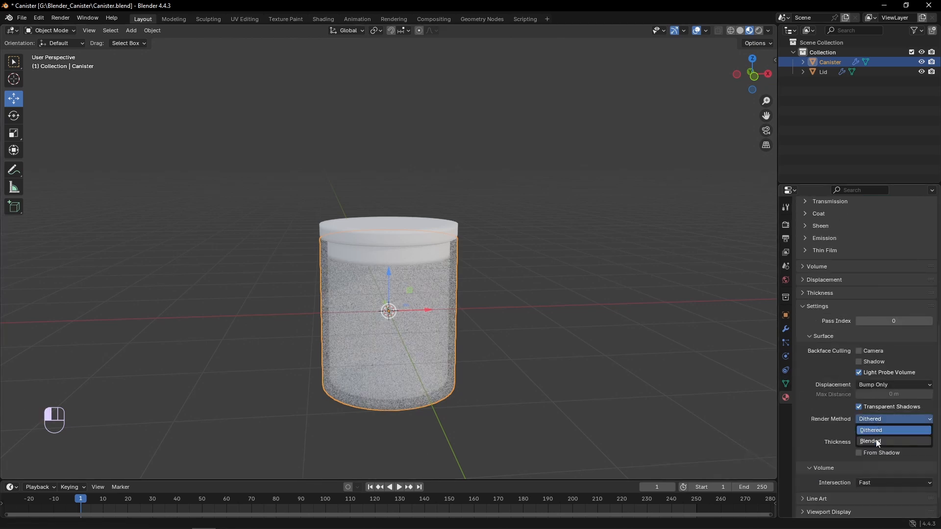
left_click(877, 430)
left_click(660, 345)
middle_click_drag(547, 345, 385, 291)
left_click(408, 281)
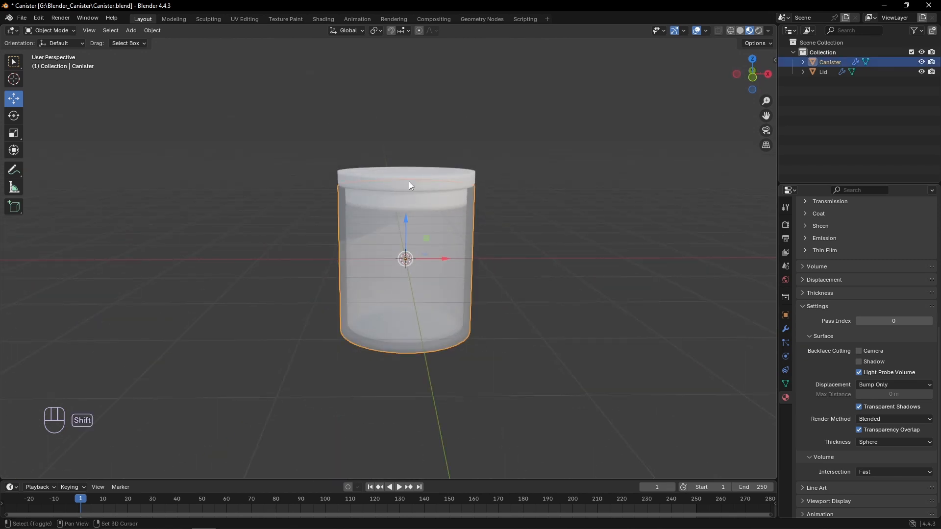
left_click(409, 181, "shift")
left_click(438, 254)
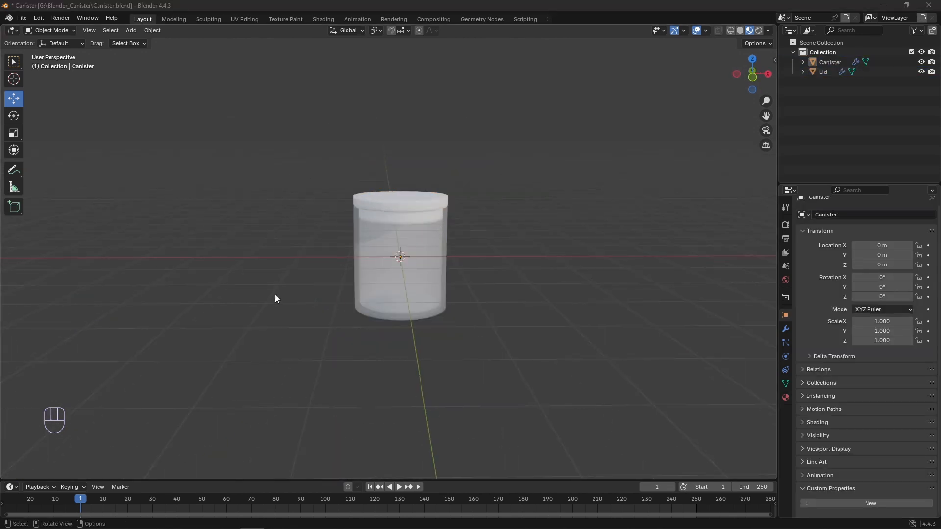
- Add a Child Of constraint to the Lid with the Canister as its target
left_click(377, 196)
left_click(786, 370)
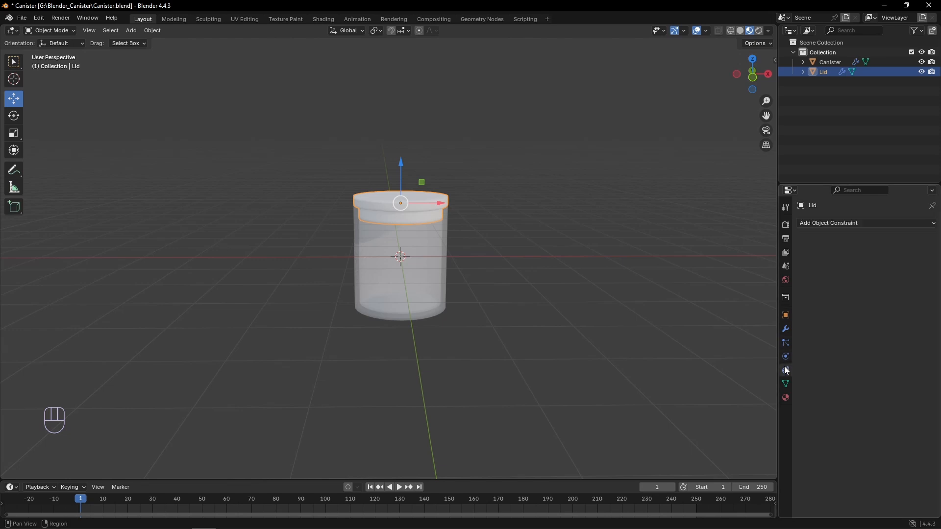
left_click(839, 225)
left_click(886, 270)
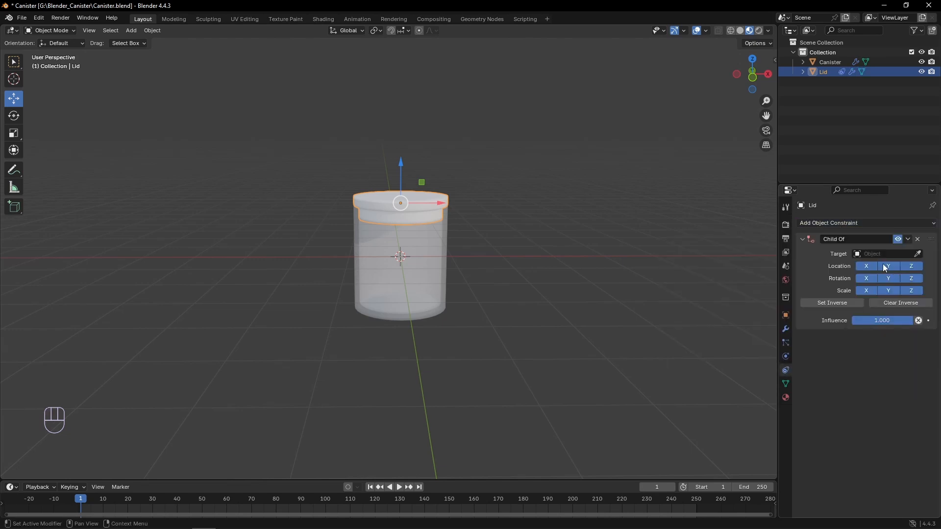
left_click(879, 254)
left_click(843, 268)
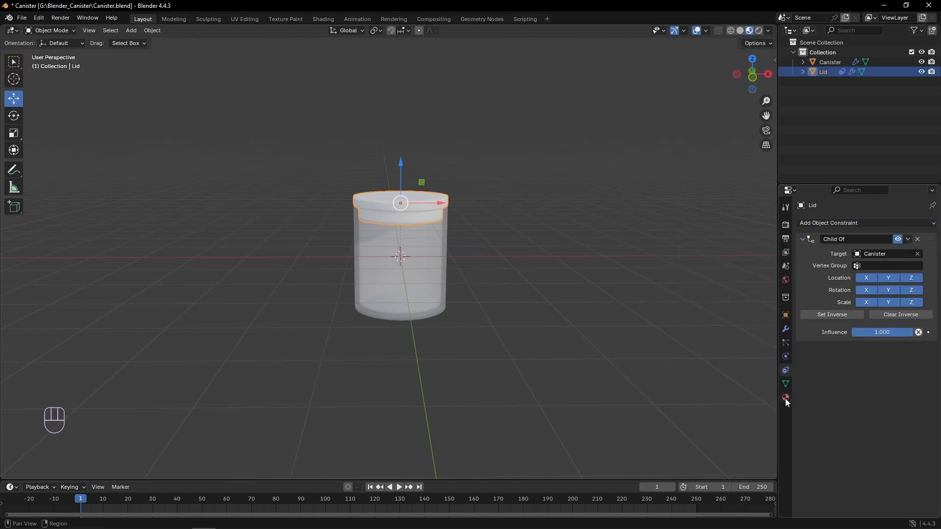
- Add a Boolean custom property named "Dose Lid Follow?" to the Canister
left_click(441, 284)
left_click(785, 316)
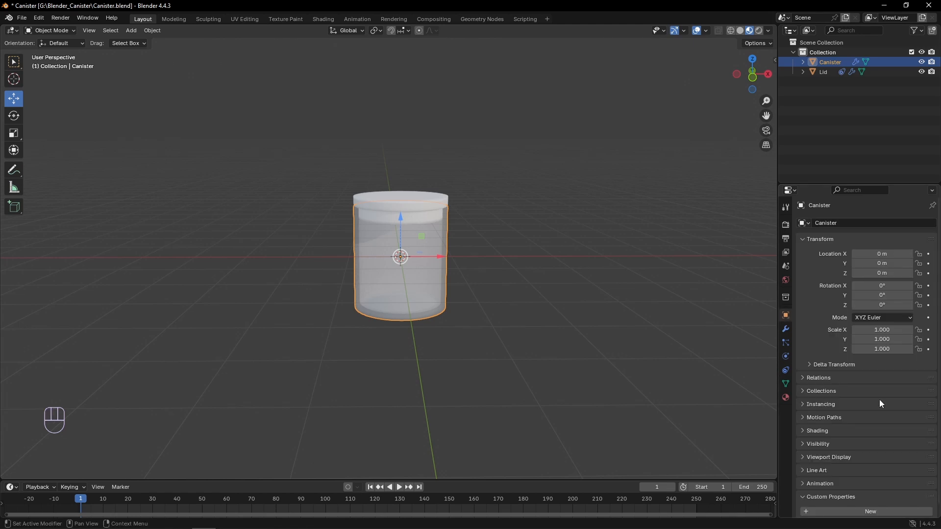
scroll(879, 399, "down", 2)
left_click(833, 499)
left_click(918, 509)
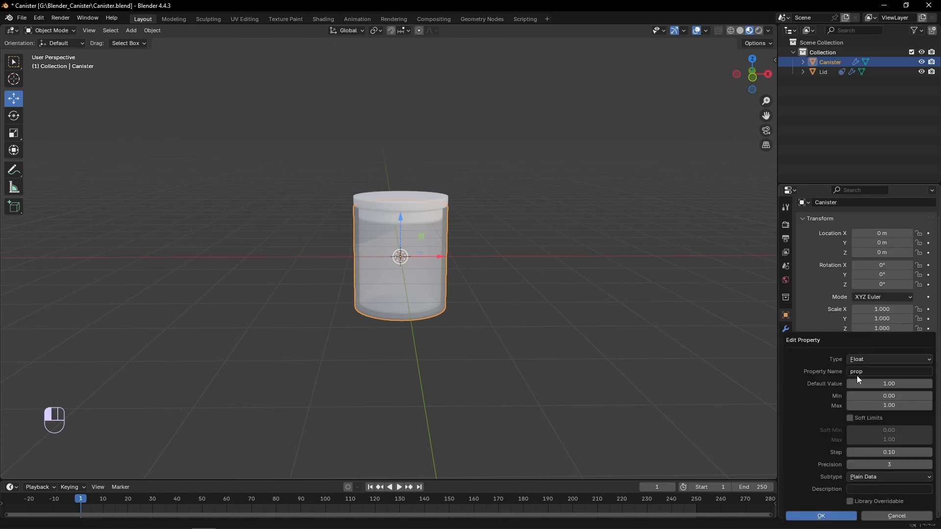
left_click(872, 359)
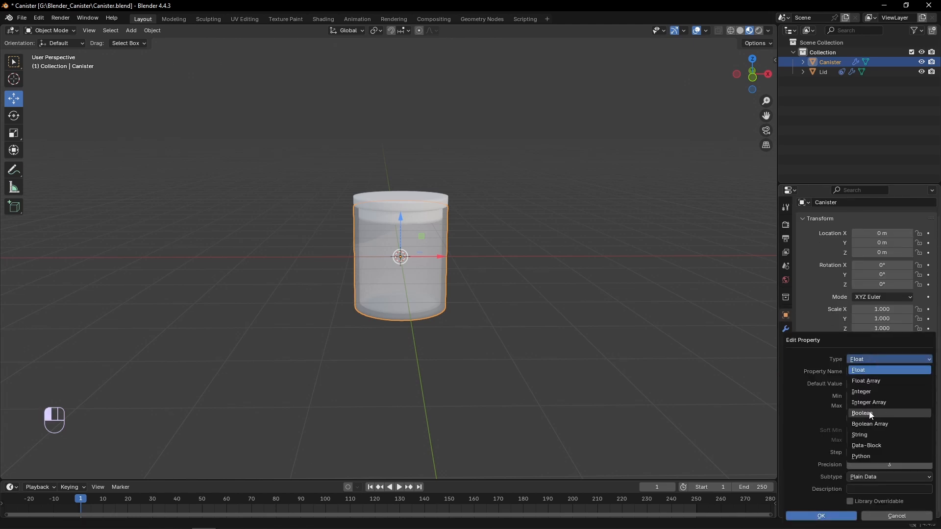
left_click(873, 413)
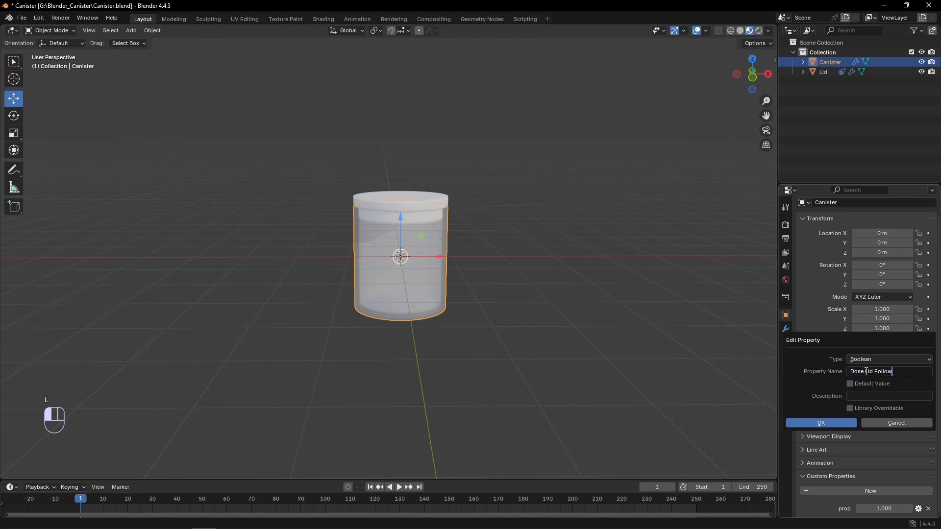
left_click(817, 423)
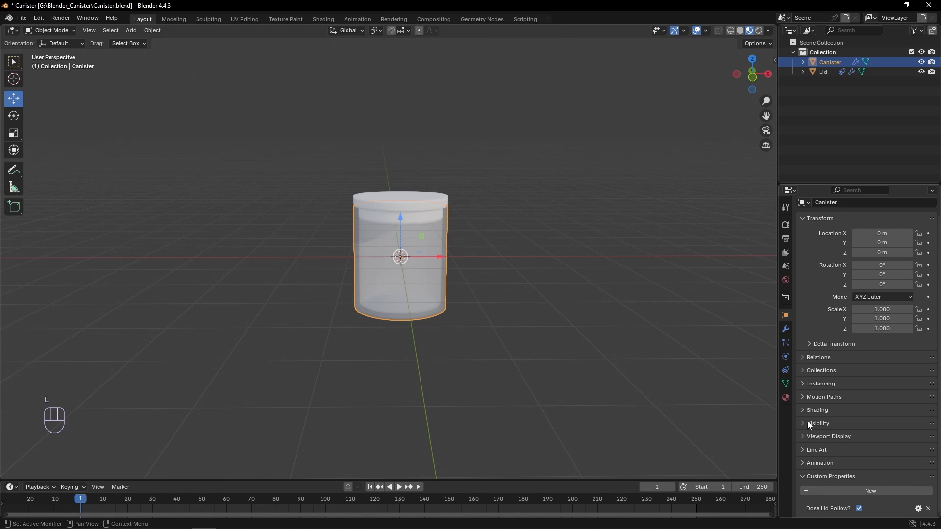
- Add a driver to the influence of the Lid's Child Of constraint, with a single-property variable pointing to the Canister
left_click(428, 219)
left_click(786, 369)
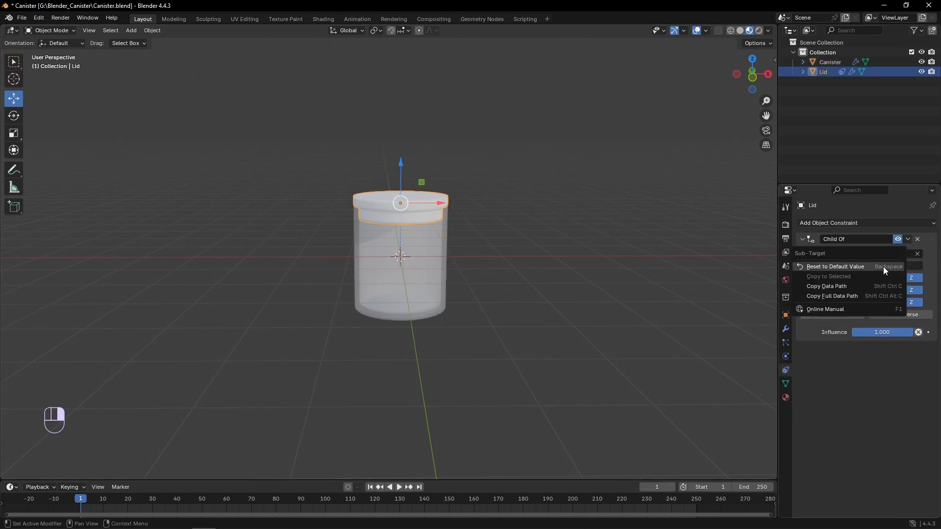
right_click(895, 331)
left_click(855, 346)
left_click_drag(841, 288, 641, 158)
left_click(583, 294)
left_click(610, 317)
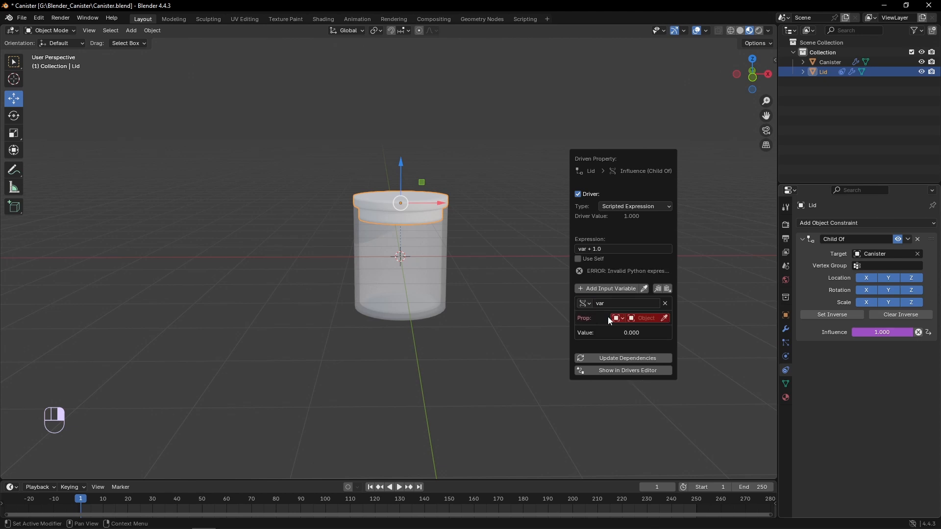
left_click(642, 318)
left_click(646, 332)
- Copy the data path of the Canister's "Dose Lid Follow?" property
left_click(445, 284)
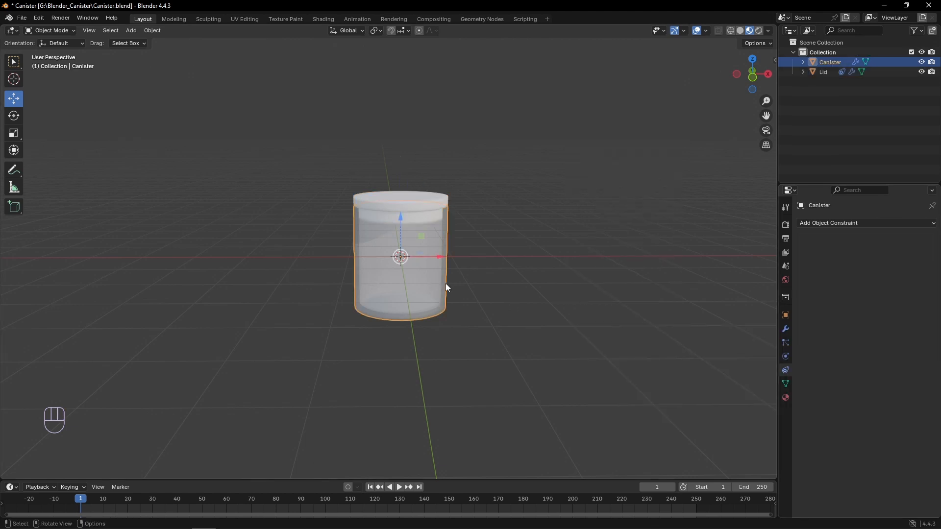
key("n")
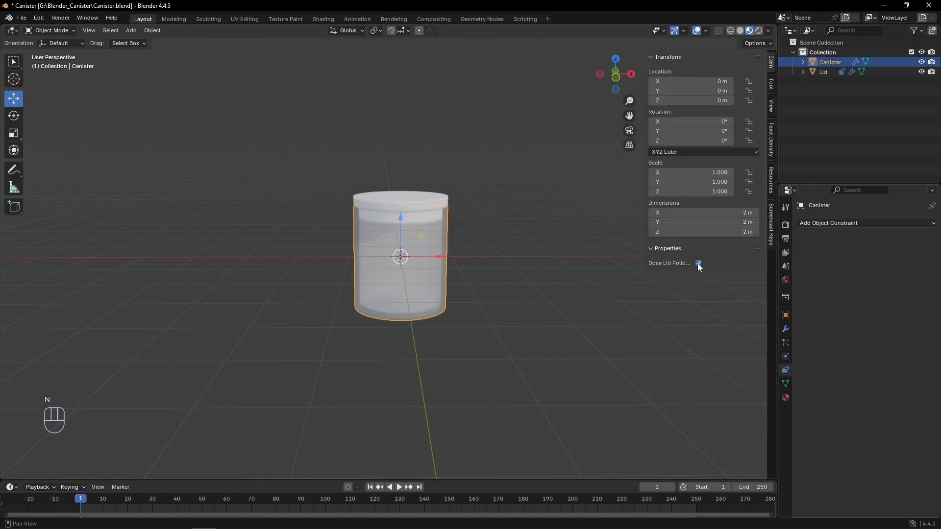
right_click(698, 264)
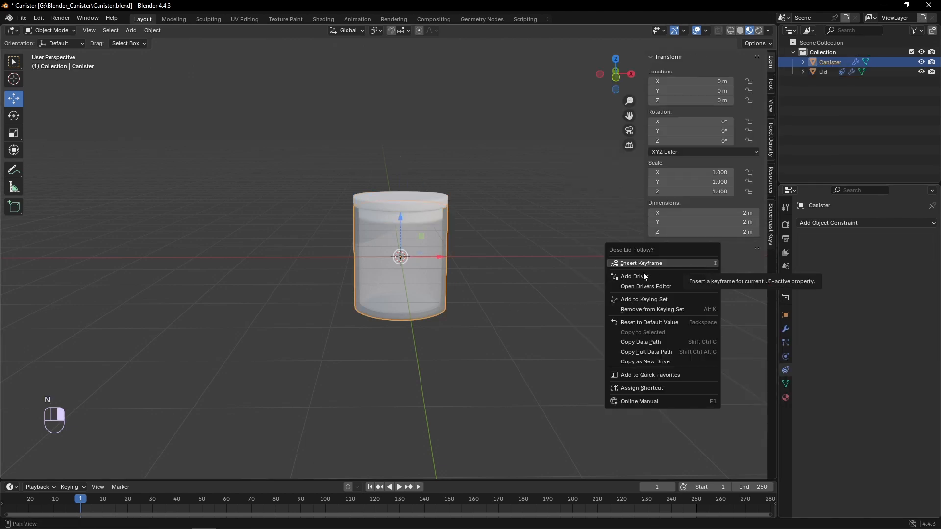
left_click(653, 343)
- Paste the copied "Dose Lid Follow?" data path into the driver variable on the Lid's Child Of influence
left_click(438, 210)
right_click(880, 333)
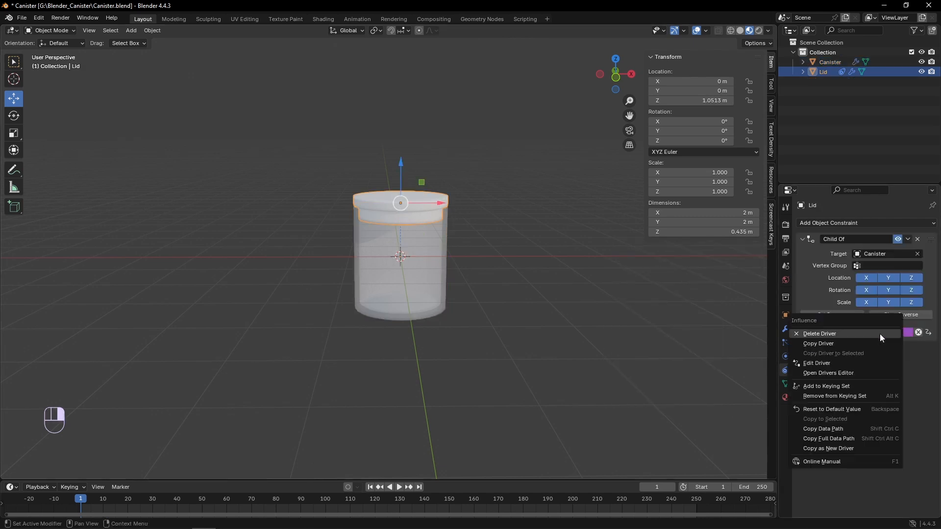
left_click(839, 363)
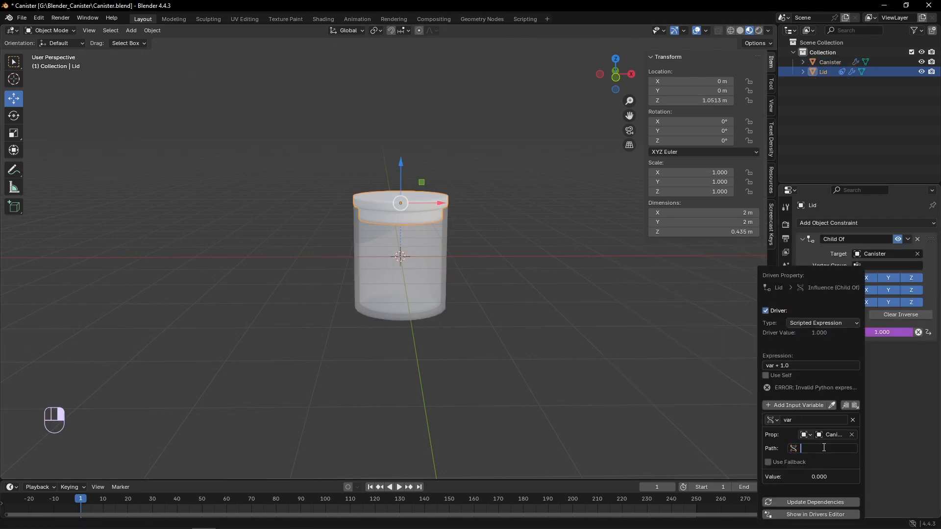
key("ctrl+v")
key("Return")
left_click(474, 233)
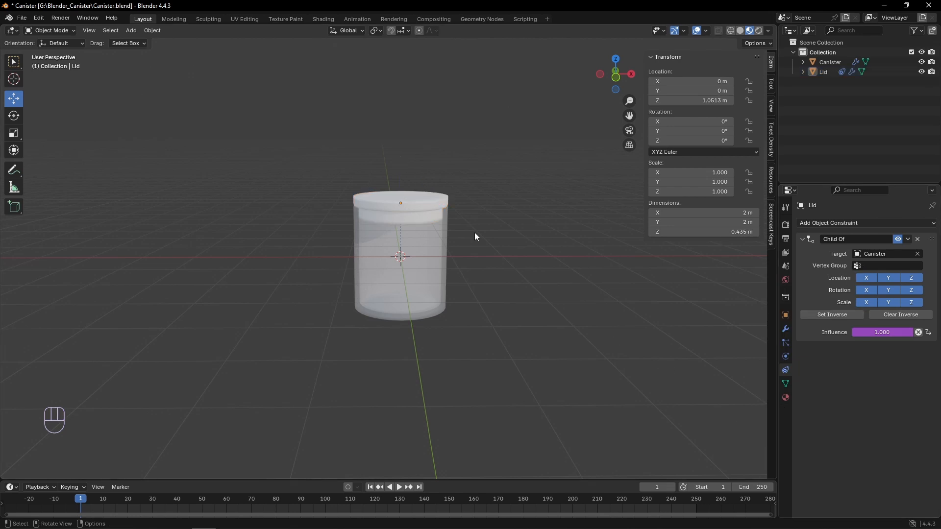
- Test the driver by moving the Canister along X and toggling its "Dose Lid Follow?" property
left_click(443, 255)
left_click_drag(443, 255, 458, 307)
left_click(699, 264)
- Set the driver expression on the Lid's Child Of influence to var
left_click(467, 218)
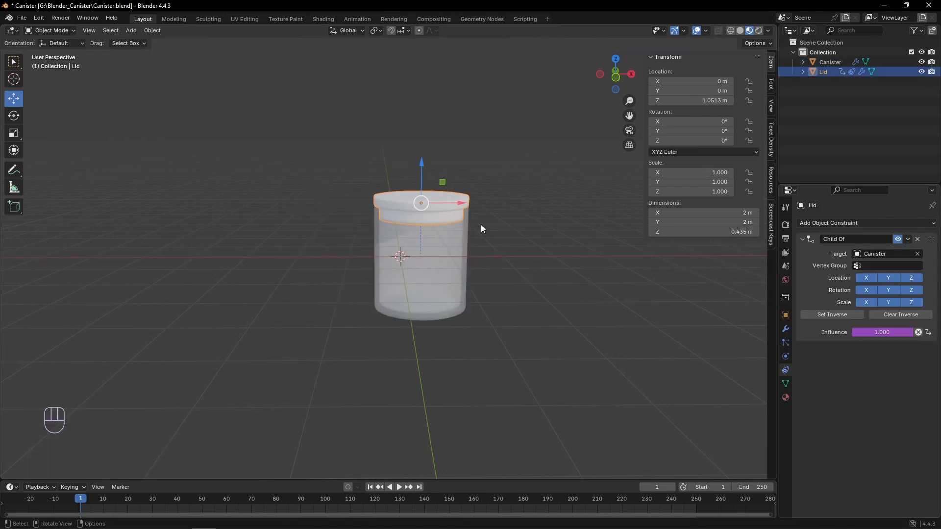
right_click(876, 332)
left_click(848, 335)
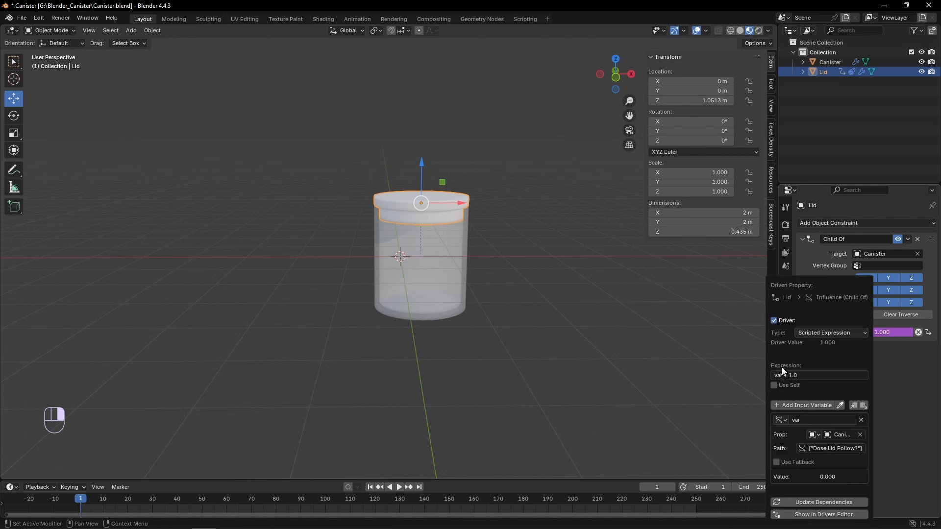
left_click(802, 375)
key("Return")
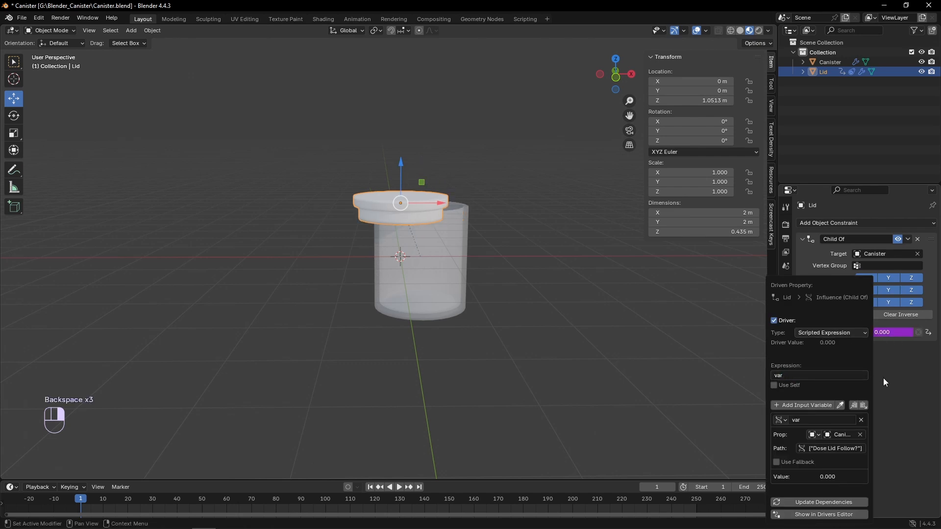
- Move the Canister about -0.15 m along X and enable its "Dose Lid Follow?" property to test the driver
left_click(462, 273)
mouse_move(444, 256)
left_mouse_down()
mouse_move(381, 257)
mouse_move(424, 243)
mouse_move(374, 256)
mouse_move(443, 256)
left_mouse_up()
left_click(436, 238)
left_click(437, 238)
left_click(698, 263)
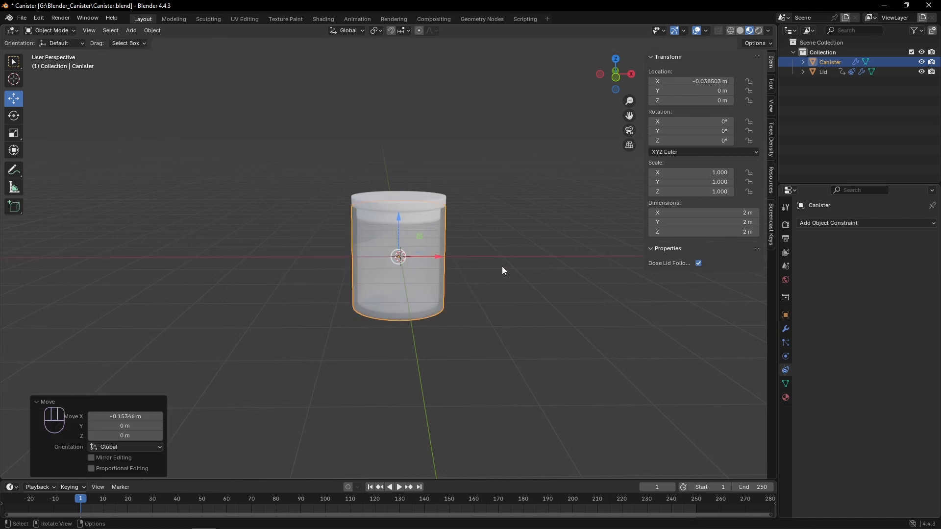
- Set the Canister's X location to 0 m, deselect it and hide the sidebar
left_click(689, 88)
double_click(695, 82)
type("0")
key("Return")
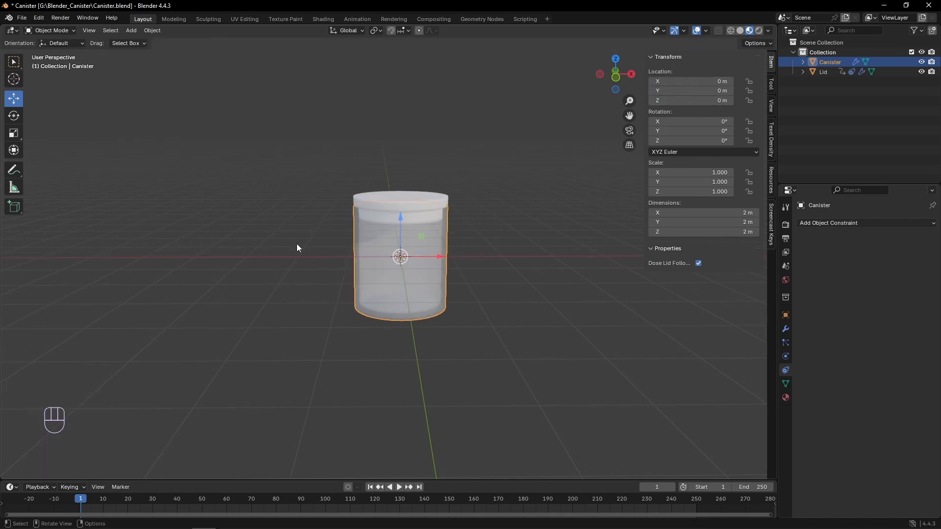
left_click(296, 244)
key("n")
scroll(330, 273, "down", 2)
key("space")
key("space")
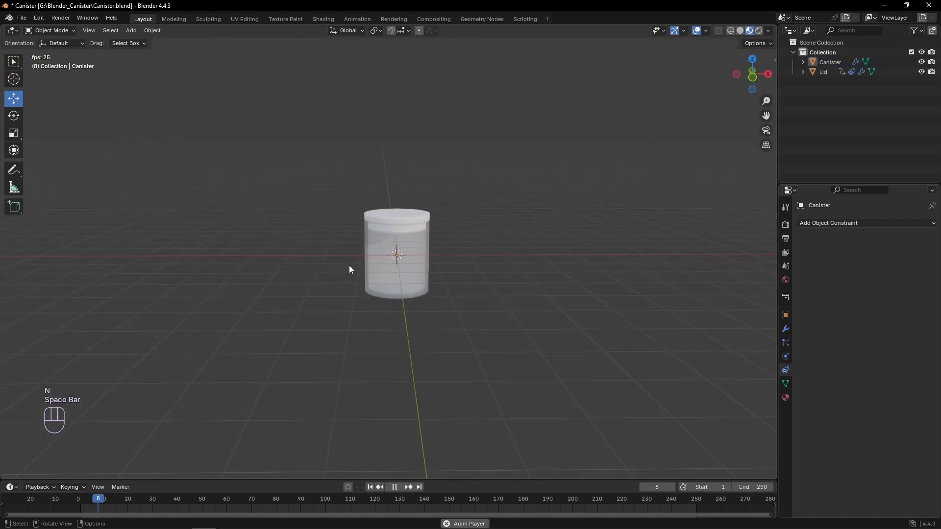
- In front view, add an 8-vertex cylinder at the origin with a radius of 0.8 m
key("KP_1")
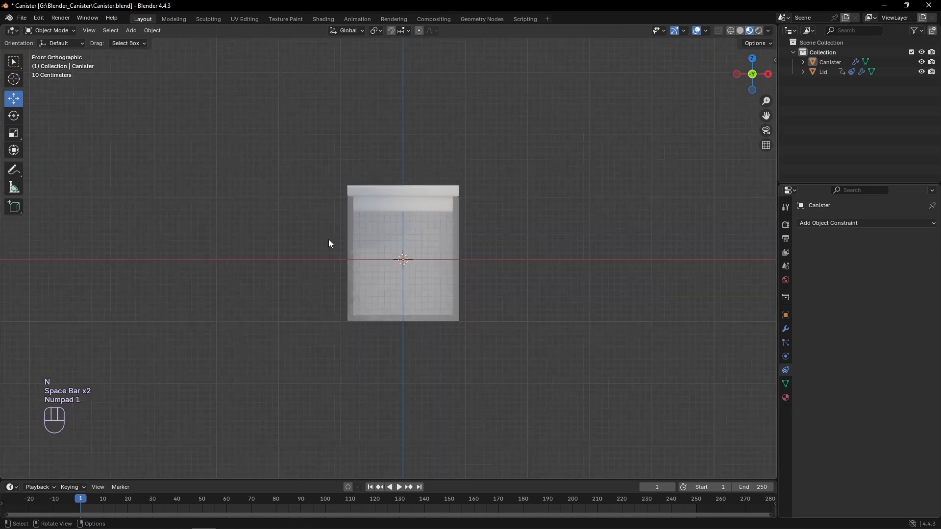
key("shift+a")
mouse_move(363, 234)
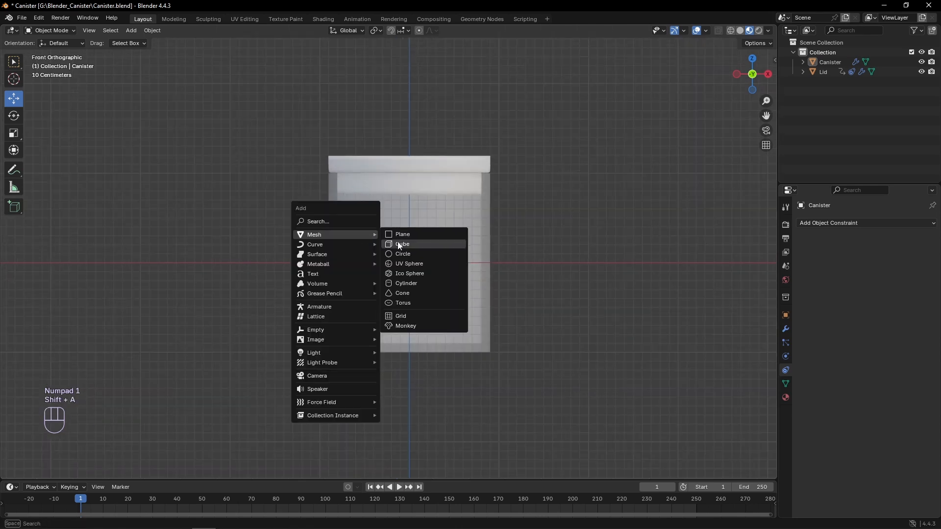
left_click(403, 286)
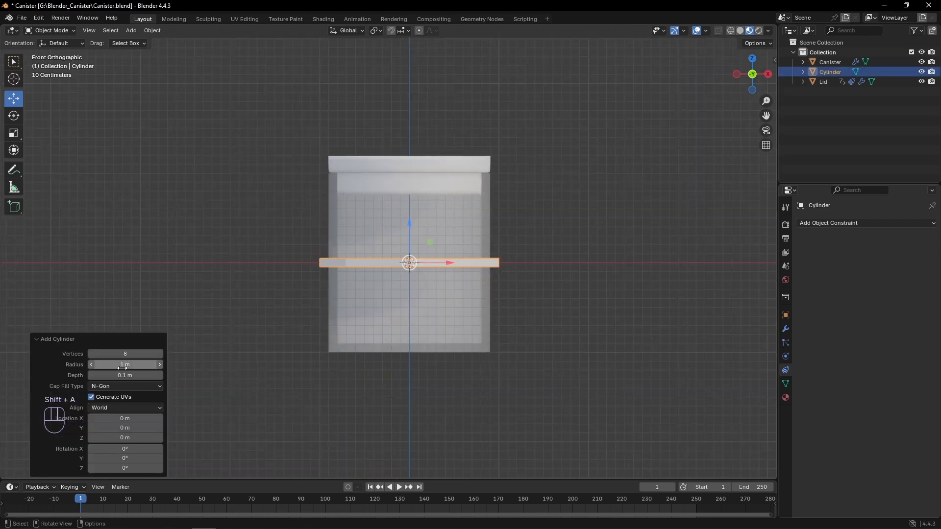
left_click(123, 366)
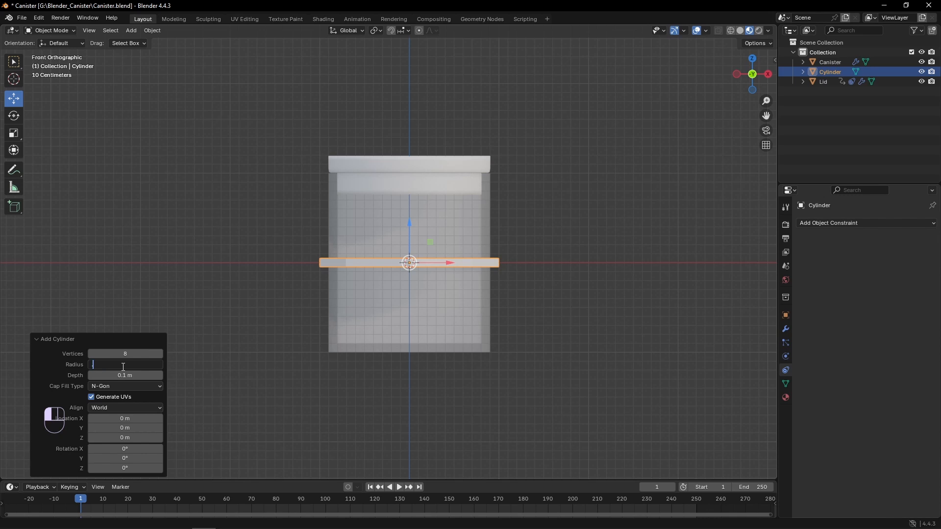
key("Return")
left_click(128, 365)
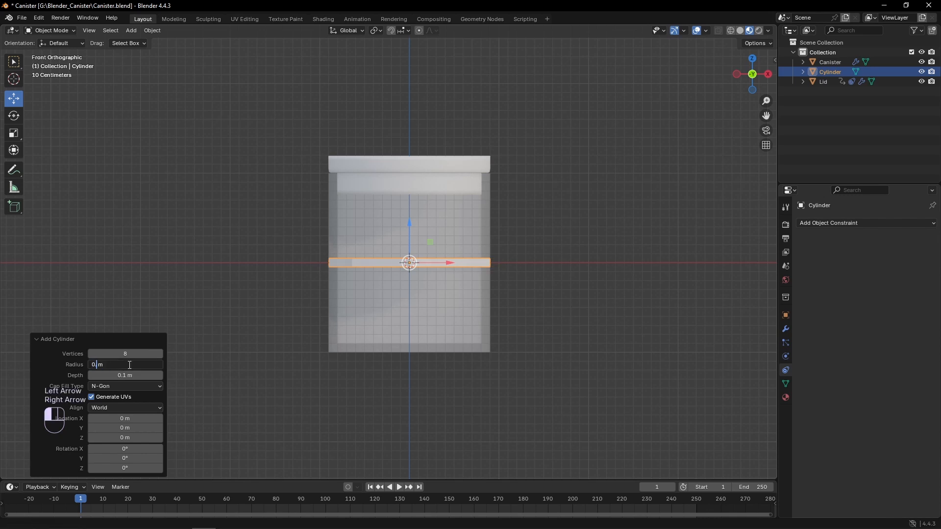
left_click(69, 363)
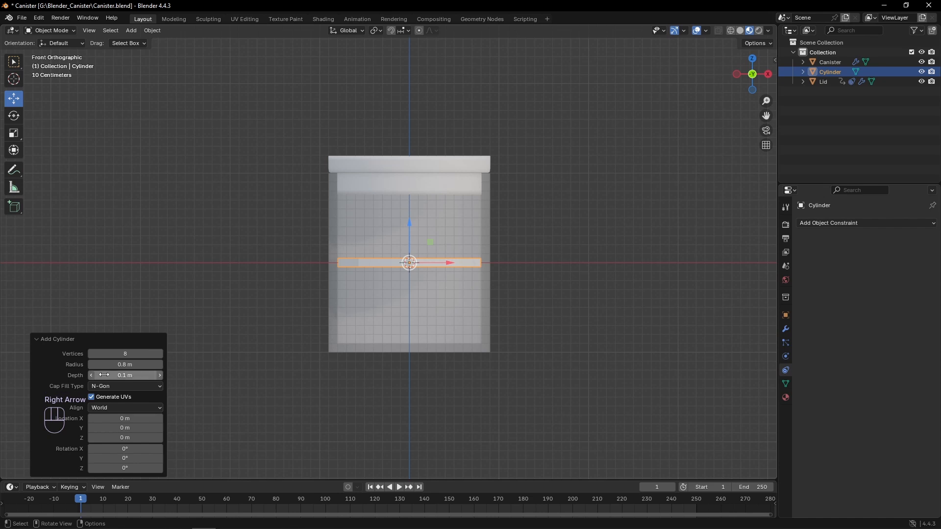
- Set the cylinder's depth to 1.59 m and move it down about 0.1 m toward the canister's inner floor
left_click_drag(118, 375, 186, 375)
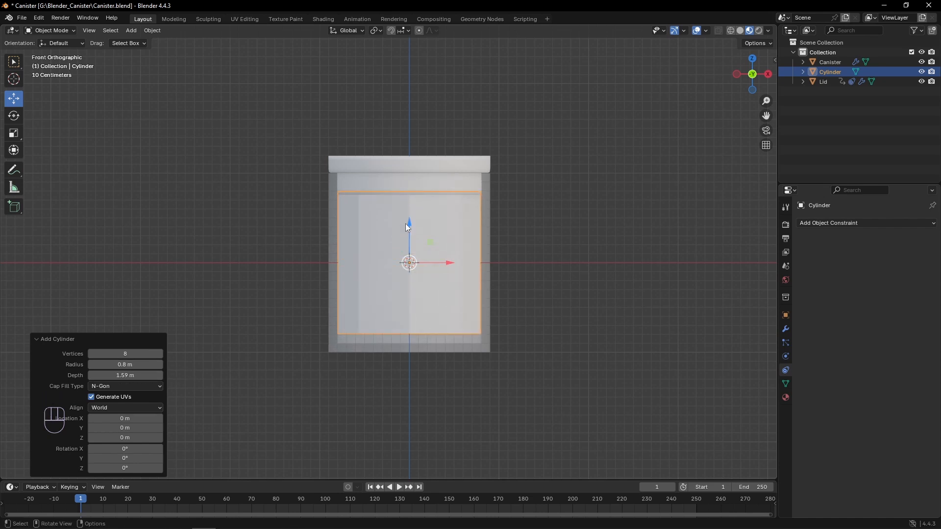
left_click(409, 225)
left_click_drag(409, 232, 410, 235)
- Add a Subdivision Surface modifier to the cylinder with a viewport level of 2
left_click(786, 329)
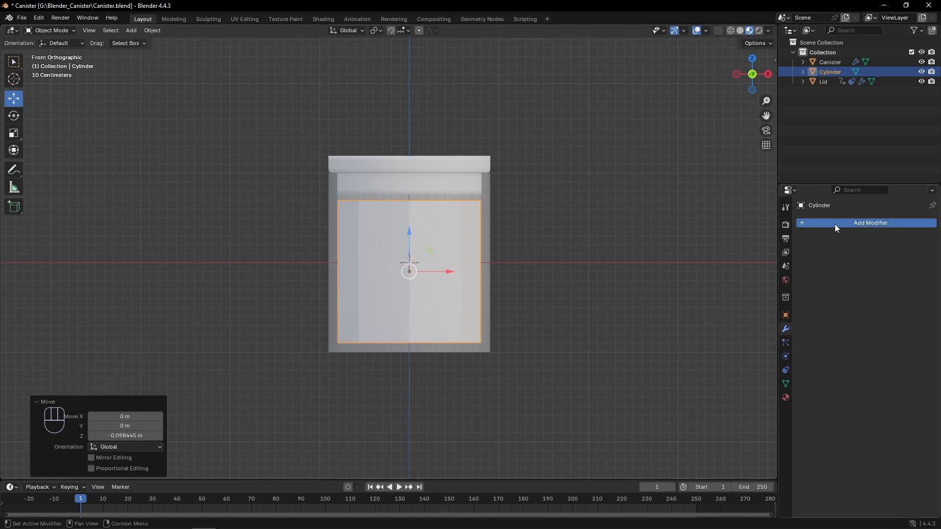
left_click(834, 223)
mouse_move(780, 236)
left_click(711, 351)
left_click(919, 266)
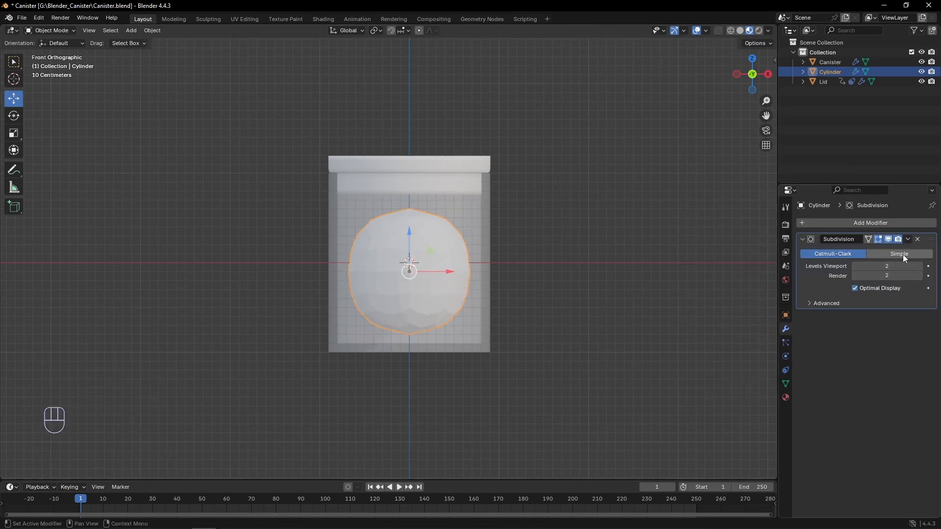
- Crease the cylinder's top and bottom edge loops so its ends stay sharp
key("Tab")
scroll(392, 197, "up", 1)
right_click(386, 299)
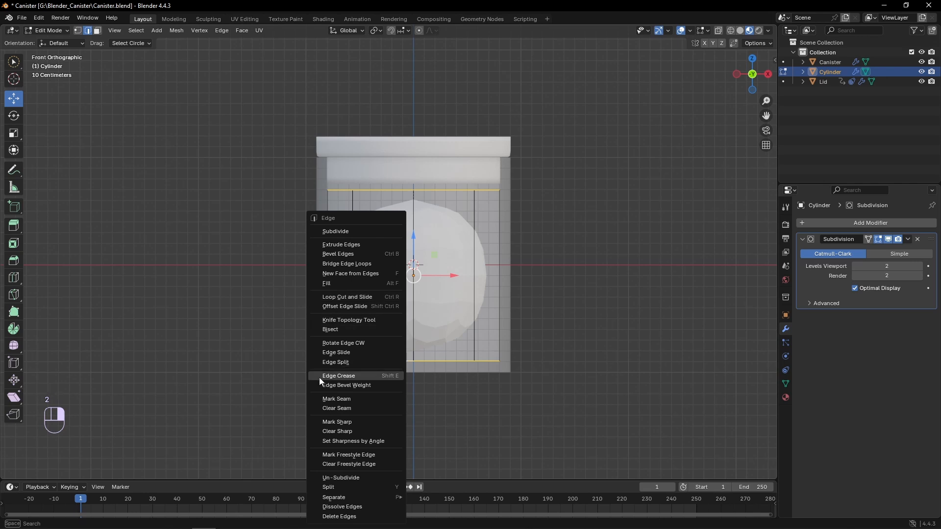
left_click(319, 377)
left_click(398, 278)
key("Tab")
- Nudge the cylinder up slightly and scale it uniformly by about 1.109 to match the canister's inner width
left_click_drag(414, 238, 414, 235)
key("s")
left_click(227, 291)
- In wireframe, turn on vertex snapping and lower the cylinder's top vertices to the underside of the lid's plug
scroll(304, 289, "up", 1)
key("z")
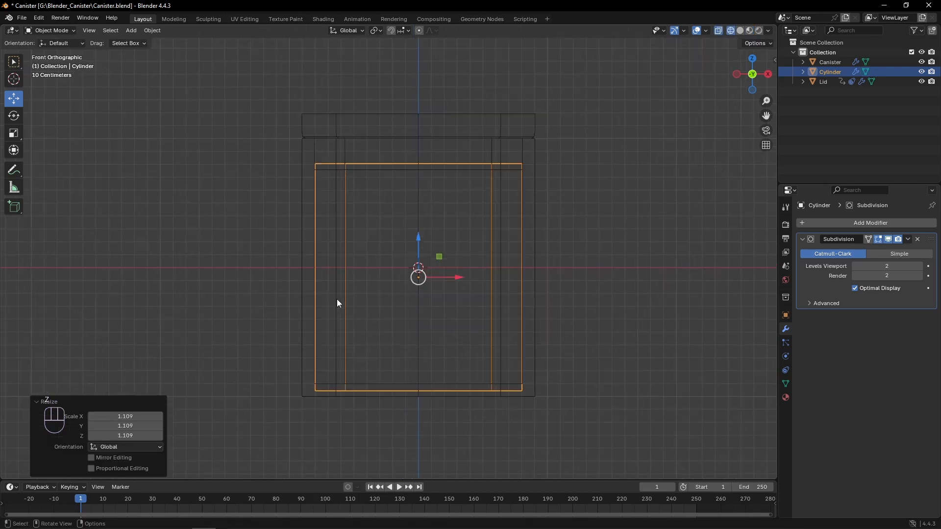
key("Tab")
left_click_drag(291, 159, 543, 170)
key("1")
left_click(14, 61)
left_click(381, 134)
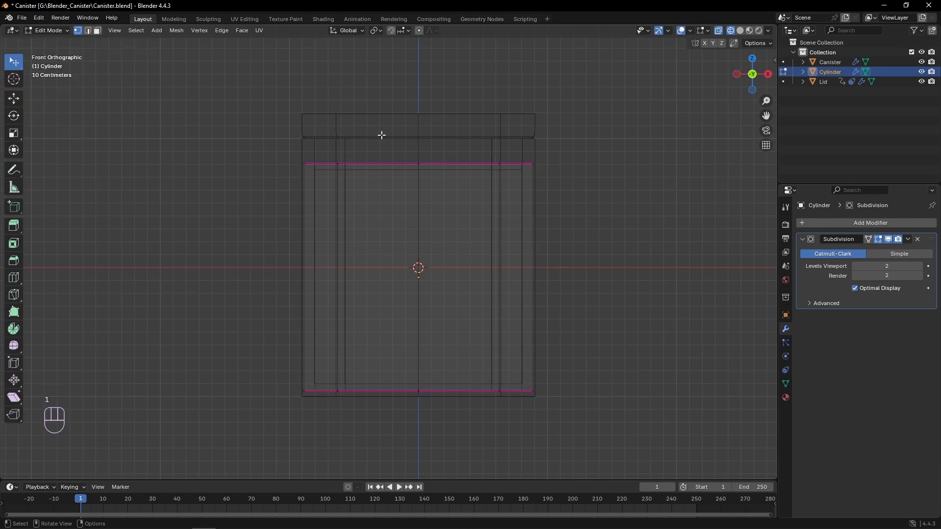
left_click_drag(17, 72, 53, 80)
left_click_drag(193, 109, 547, 182)
left_click(403, 30)
left_click(377, 101)
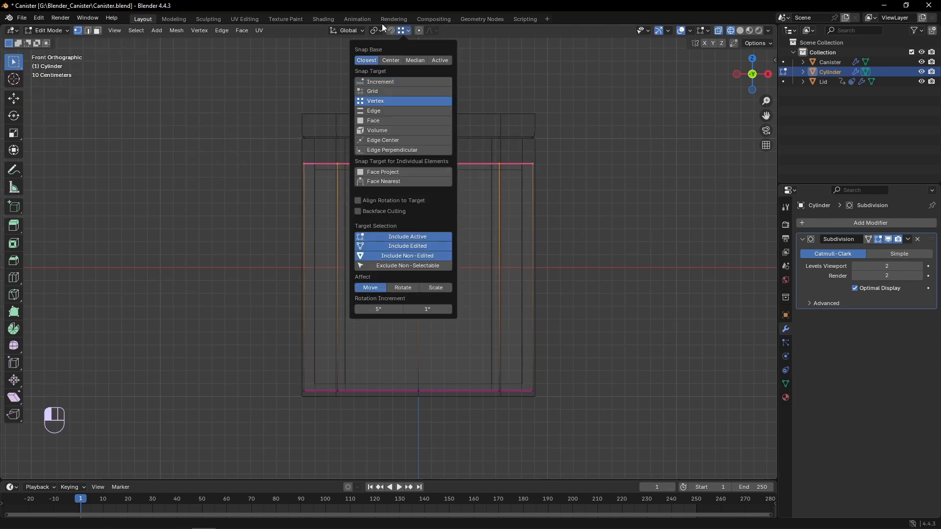
left_click(391, 31)
left_click(18, 103)
left_click_drag(418, 132, 418, 169)
- Snap the cylinder's bottom vertices up to the canister's inner floor
left_click_drag(247, 307, 558, 421)
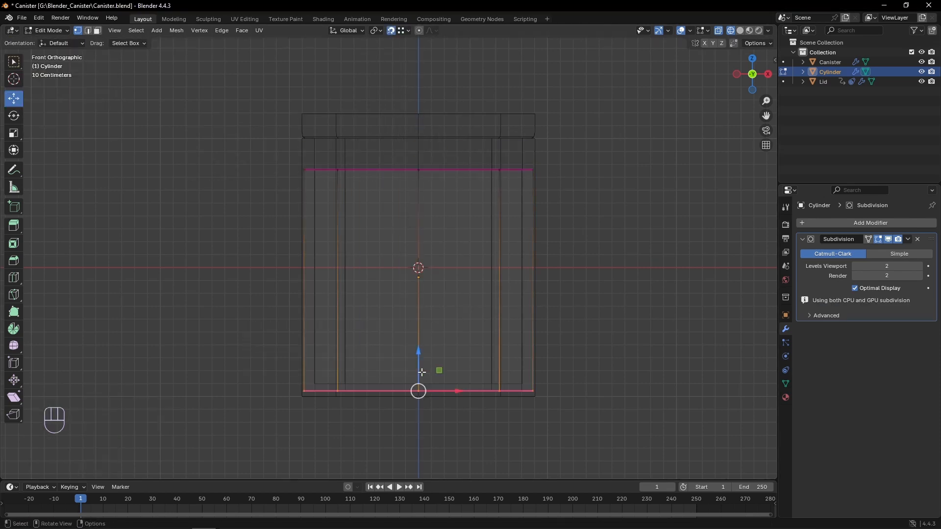
left_click_drag(418, 363, 420, 384)
key("Tab")
- Return the viewport to Material Preview and shade the inner cylinder smooth
key("z")
left_click(454, 311)
key("z")
left_click(356, 291)
middle_click_drag(311, 234, 350, 260)
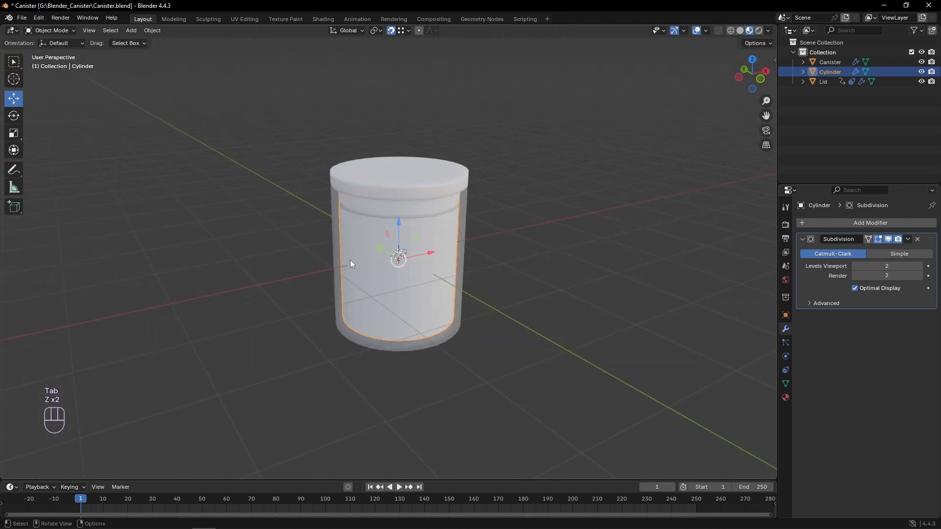
right_click(351, 259)
left_click(352, 257)
middle_click_drag(593, 289, 530, 262)
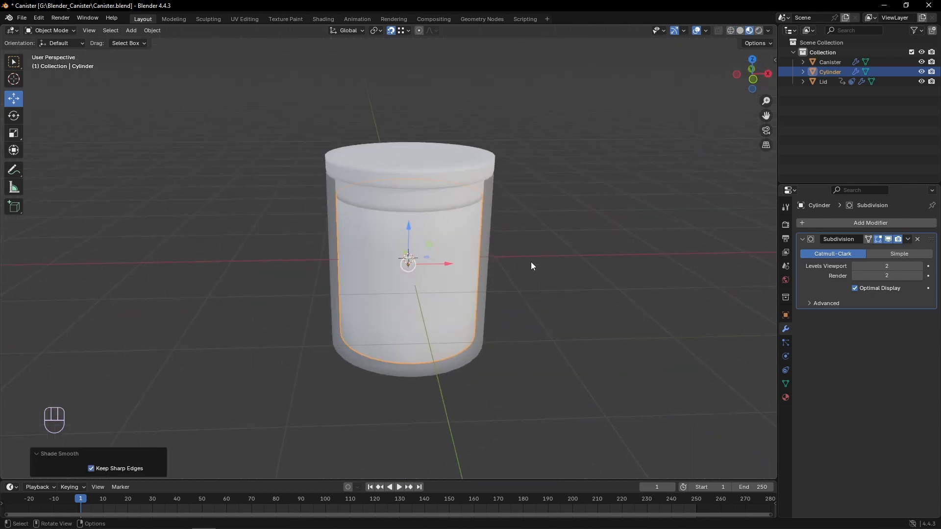
- Rename the Cylinder object to FillSpace
key("KP_1")
double_click(833, 72)
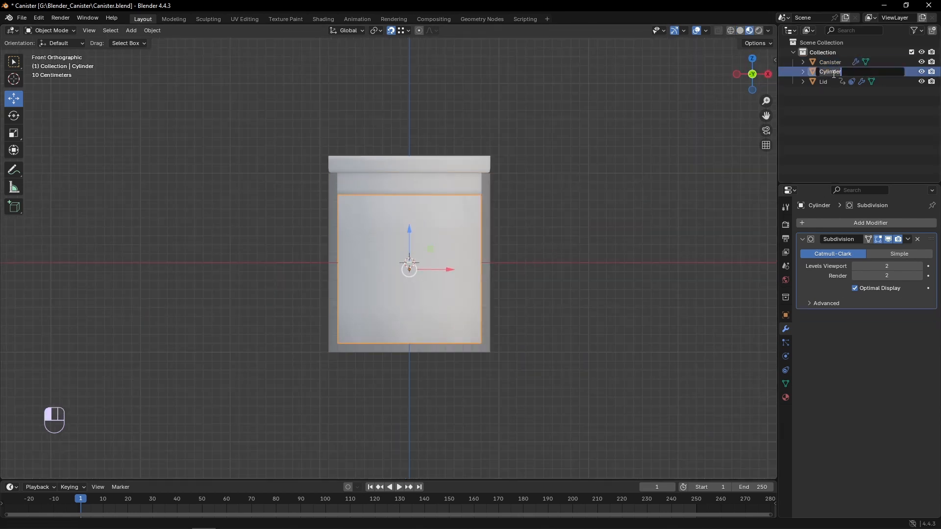
type("FillS")
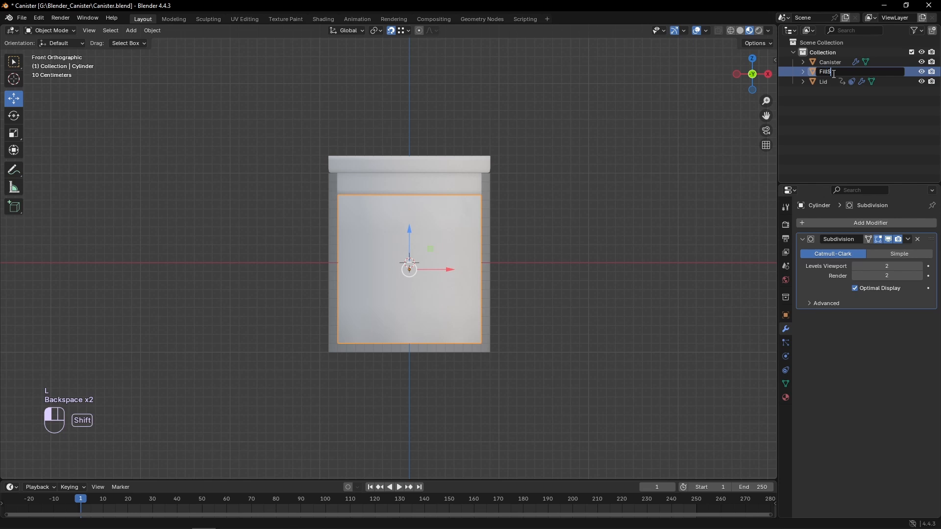
type("pace")
key("Return")
left_click(289, 249)
scroll(289, 249, "down", 1)
key("shift+a")
mouse_move(307, 246)
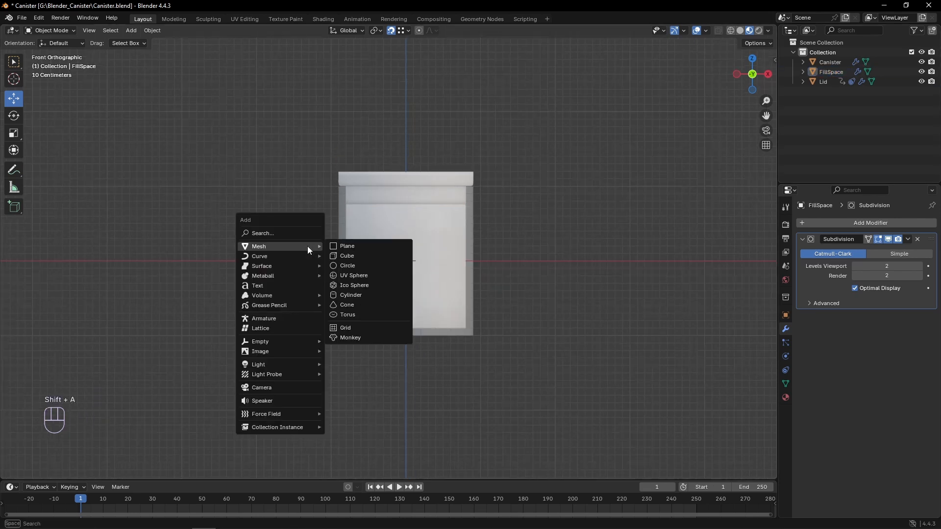
left_click(362, 255)
left_click_drag(125, 386, 144, 386)
key("z")
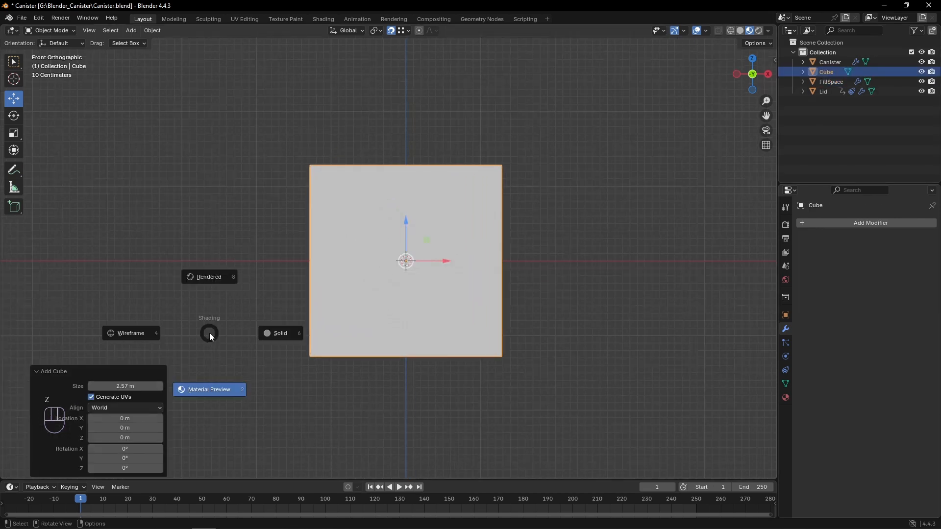
key("ctrl+z")
- Add a cube with a size of 2.5 m at the origin, enclosing the canister
key("shift+a")
mouse_move(317, 269)
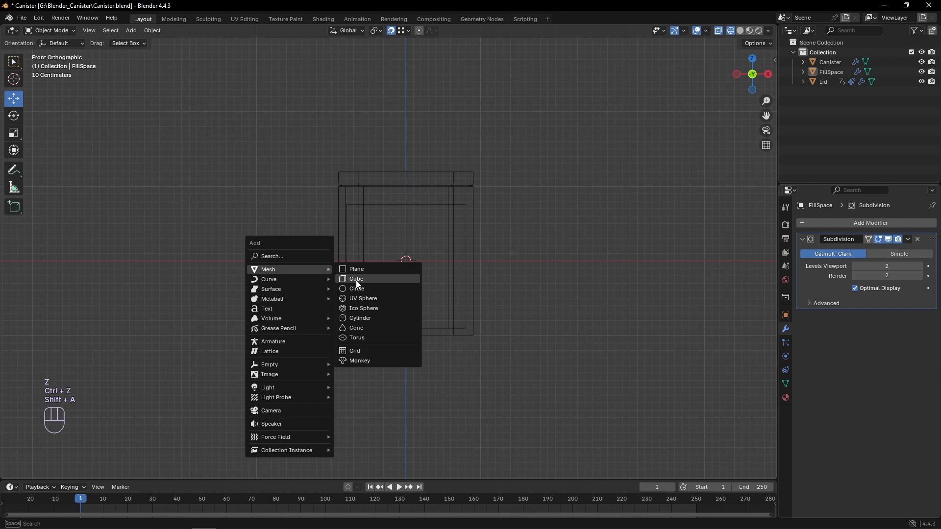
left_click(357, 281)
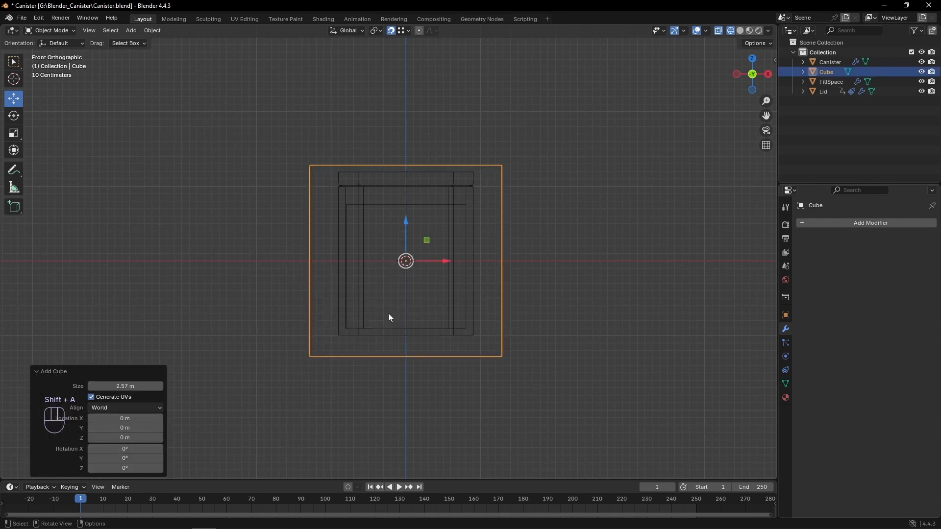
scroll(406, 206, "up", 1)
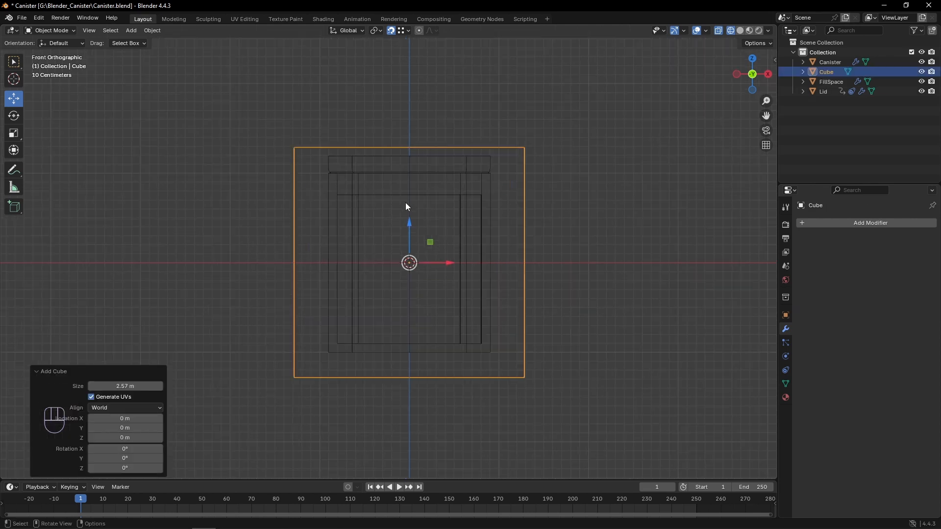
left_click(127, 386)
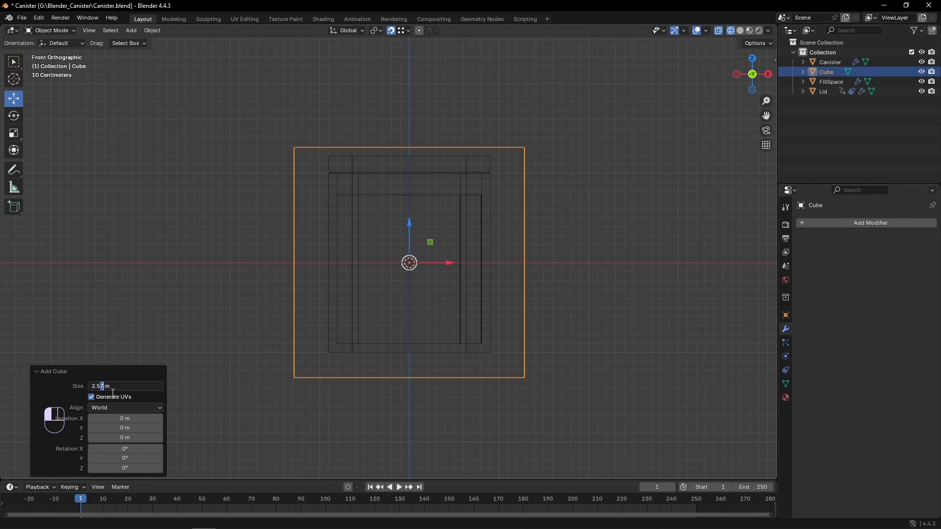
key("BackSpace")
key("Return")
left_click_drag(413, 239, 413, 158)
key("ctrl+z")
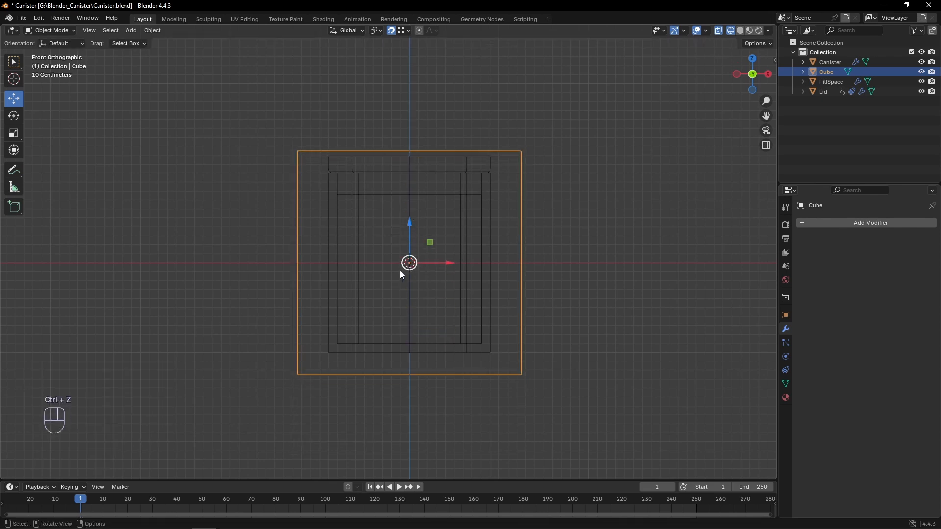
- Change the snapping target and raise the cube along Z to 0.1 m
left_click(394, 31)
left_click(387, 89)
scroll(403, 234, "up", 2)
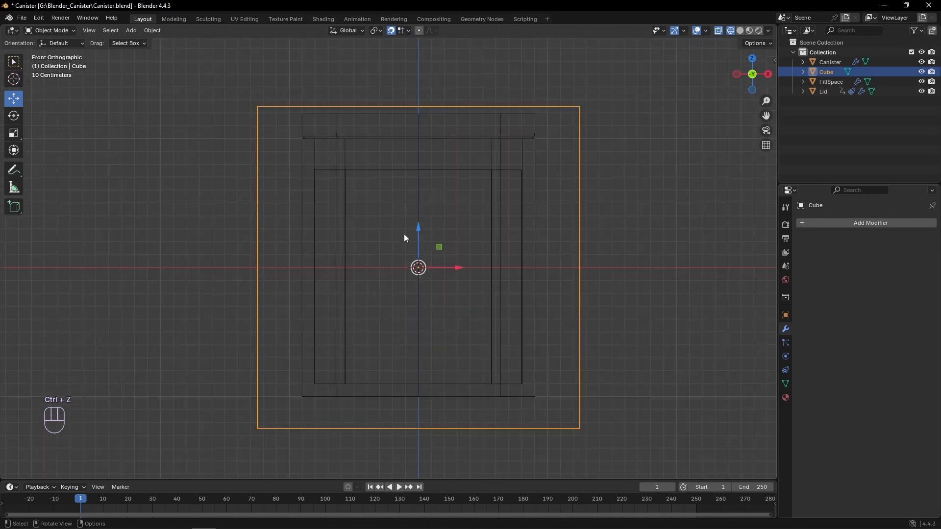
left_click_drag(420, 253, 420, 257)
- Add a Child Of constraint to the FillSpace object with Canister as its target
left_click(433, 255)
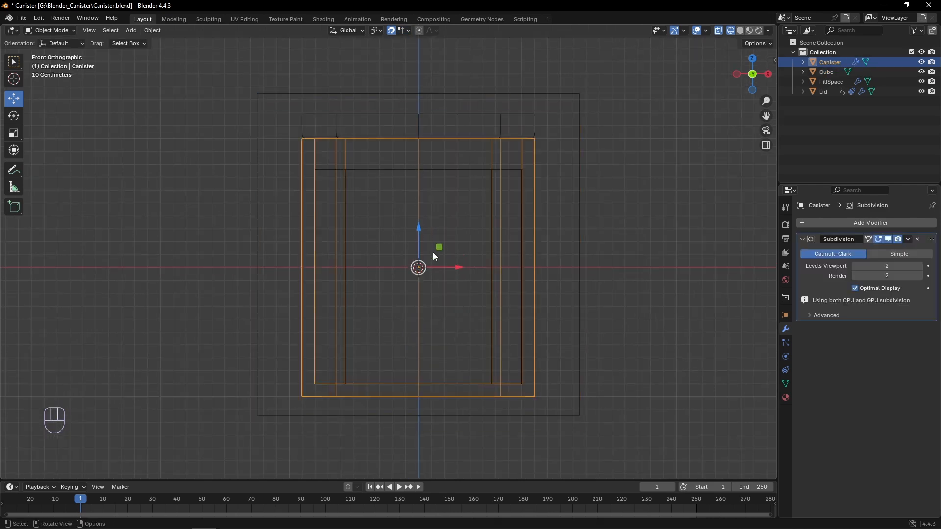
left_click(335, 175)
left_click(335, 175)
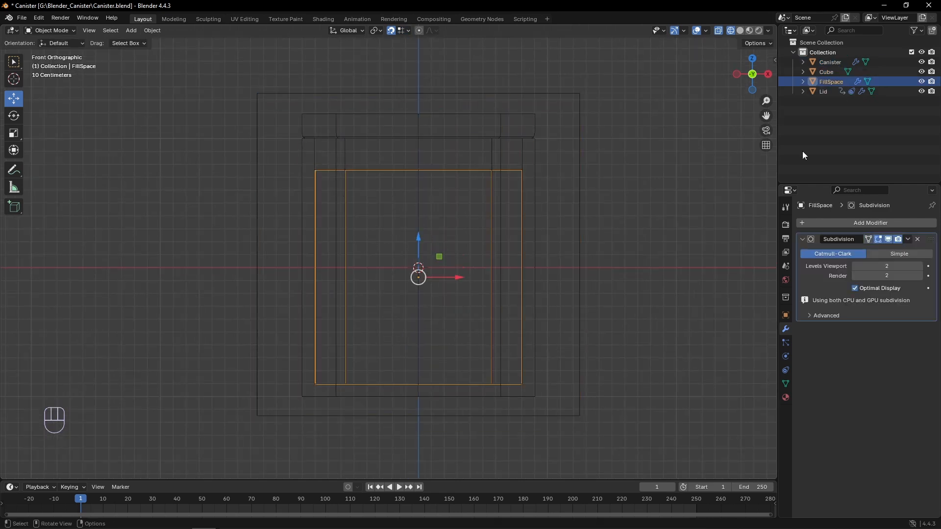
left_click(785, 371)
left_click(834, 224)
left_click(907, 277)
left_click(879, 254)
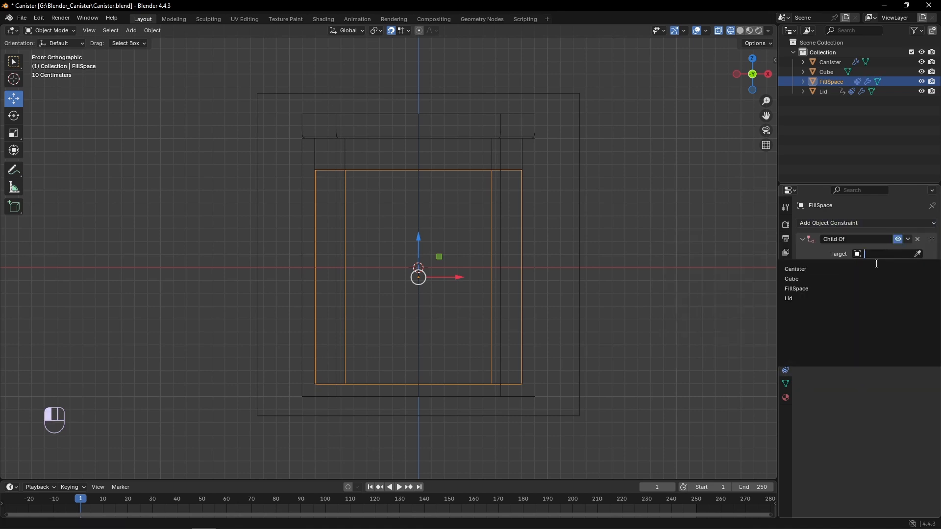
left_click(876, 269)
- Move the canister sideways along X to test the FillSpace constraint, and undo the move
left_click(493, 207)
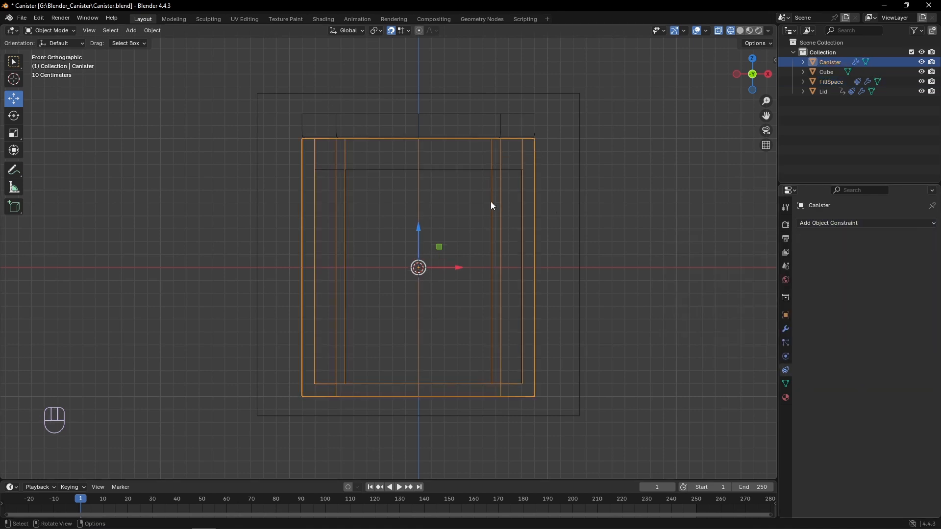
left_click_drag(460, 269, 471, 268)
key("ctrl+z")
- Add a Child Of constraint to the cube targeting Canister, with rotation on X, Y and Z disabled
left_click(579, 230)
left_click(835, 224)
left_click(888, 272)
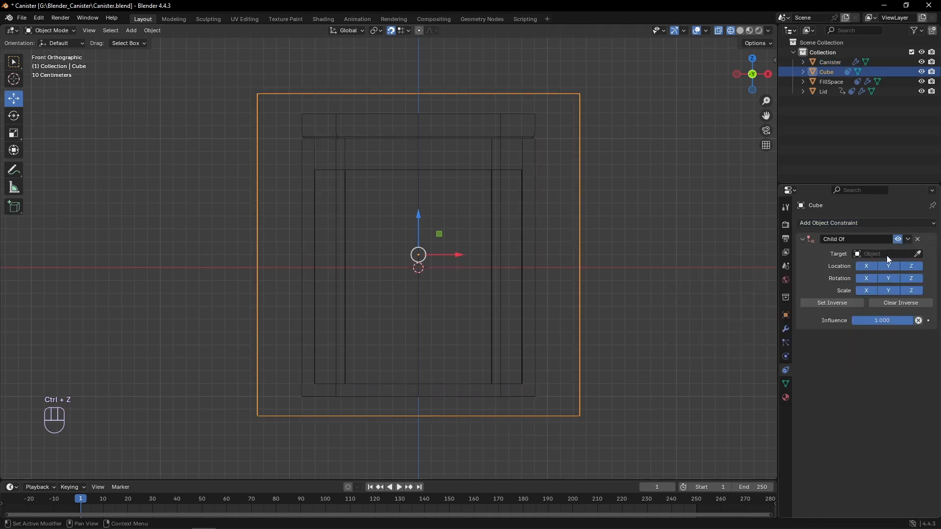
left_click(887, 255)
left_click(804, 271)
left_click(508, 277)
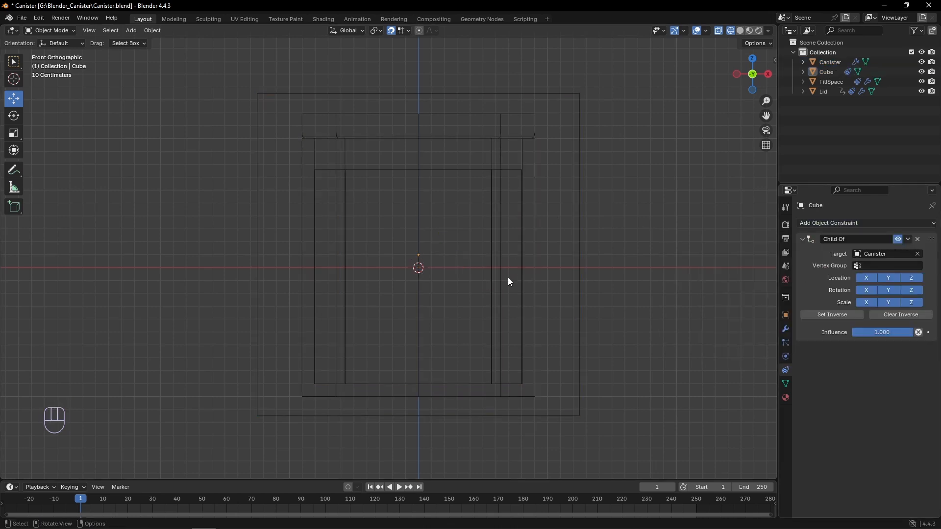
left_click(582, 236)
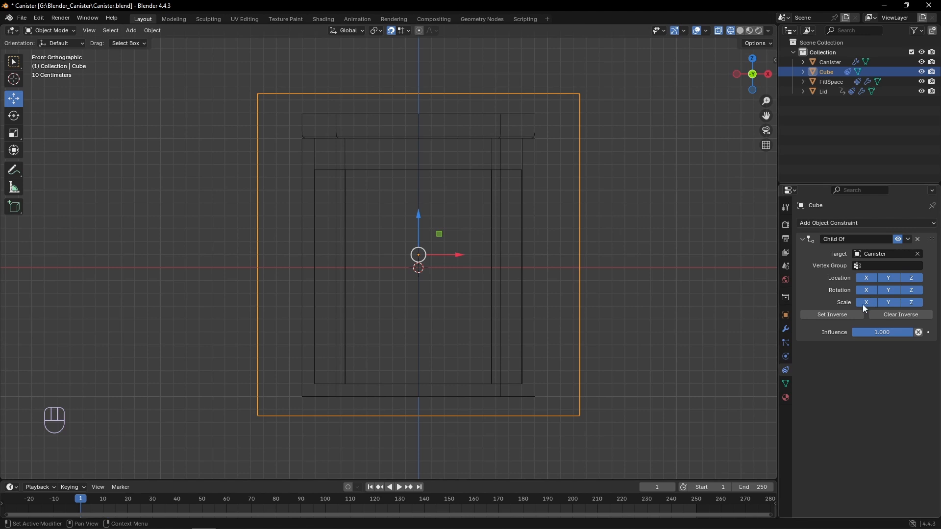
left_click_drag(913, 290, 867, 290)
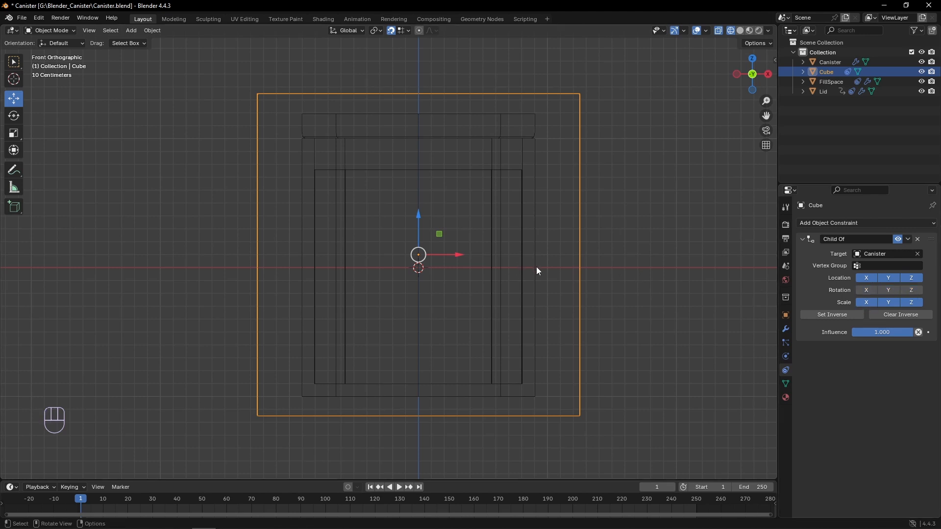
- Test the cube's constraint by moving and rotating the canister, undoing both transforms
left_click(523, 262)
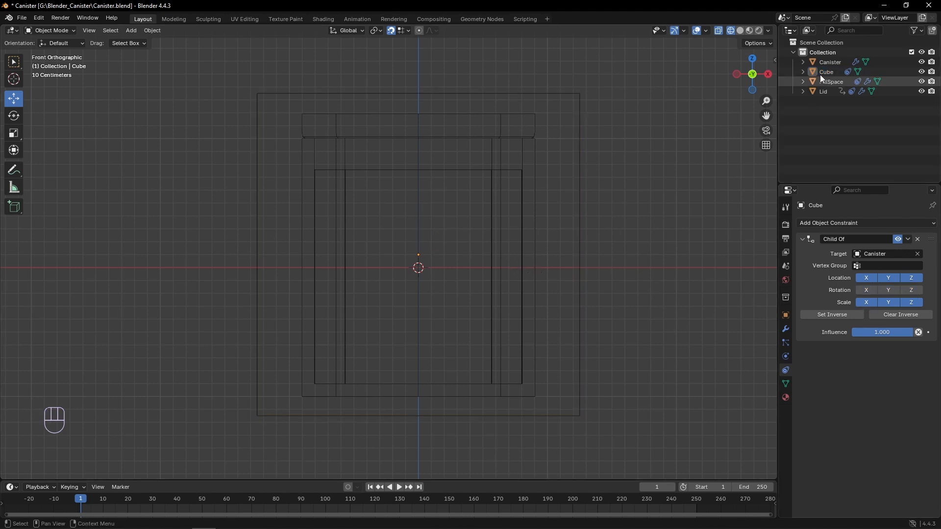
left_click(827, 63)
left_click_drag(427, 266, 463, 260)
key("ctrl+z")
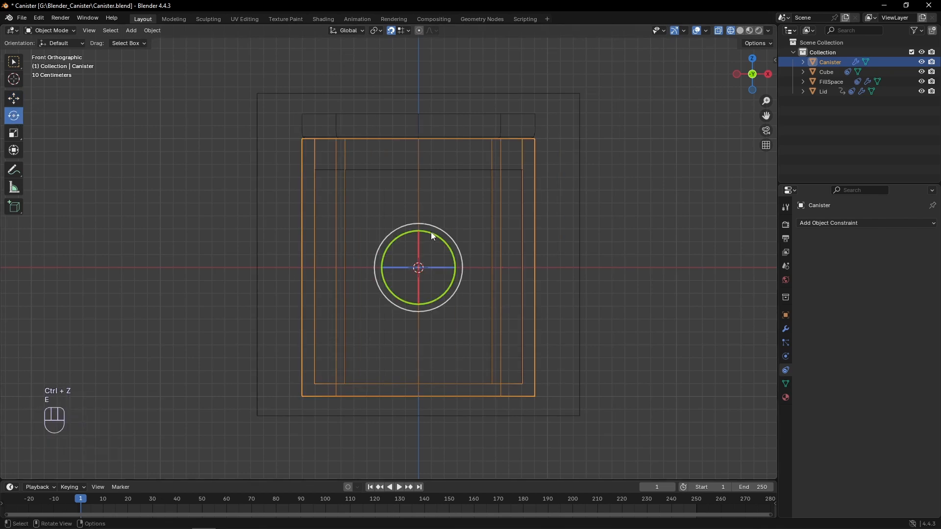
left_click_drag(431, 231, 422, 271)
key("ctrl+z")
left_click(250, 226)
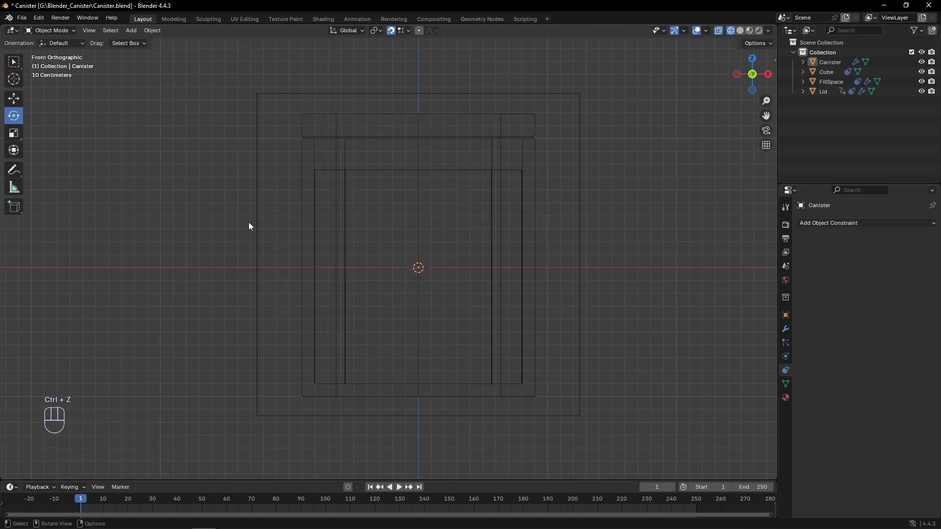
- Return the viewport to Material Preview and add a Boolean modifier to the cube, set to Intersect with FillSpace
left_click(335, 95)
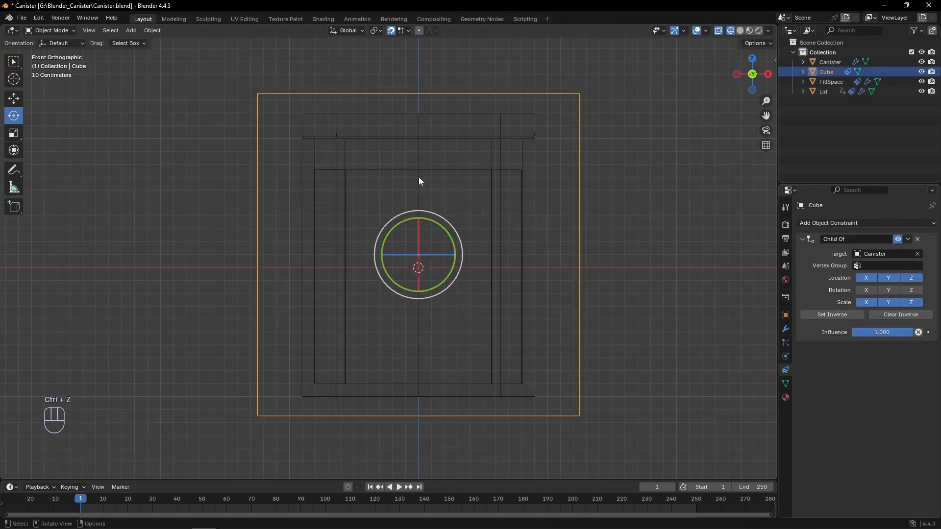
key("z")
left_click(516, 269)
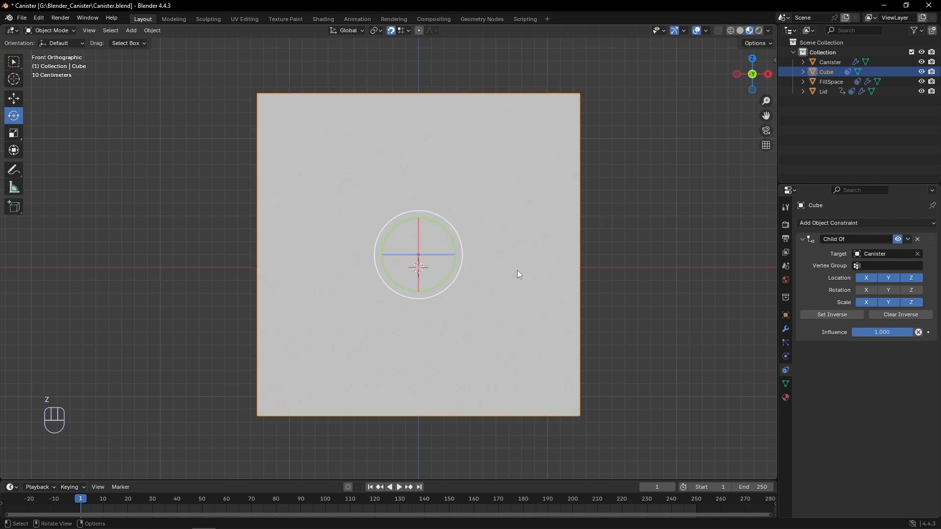
left_click(785, 329)
left_click(834, 223)
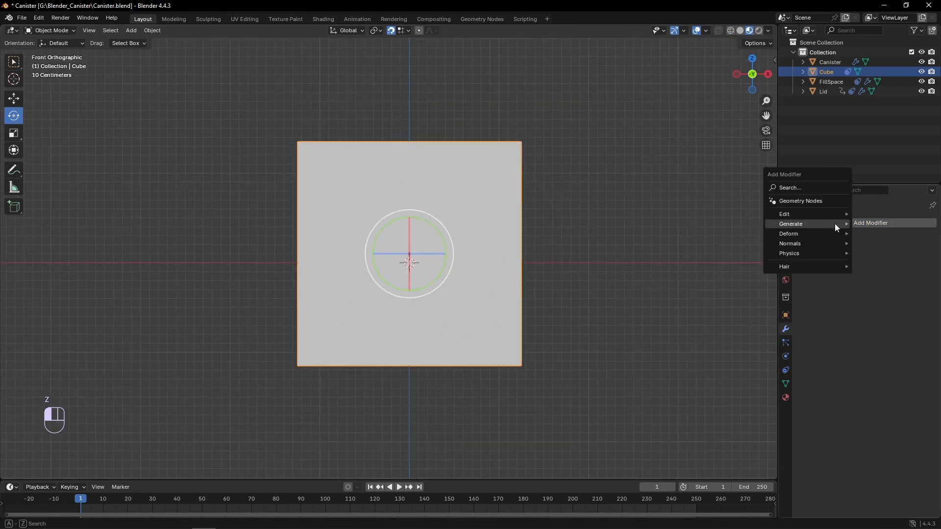
mouse_move(786, 224)
left_click(722, 242)
left_click(879, 278)
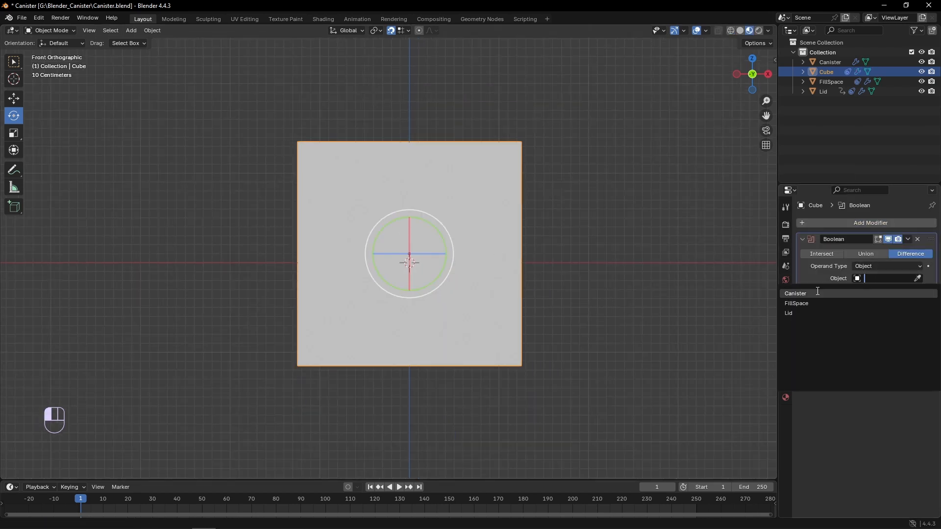
left_click(809, 304)
left_click(833, 255)
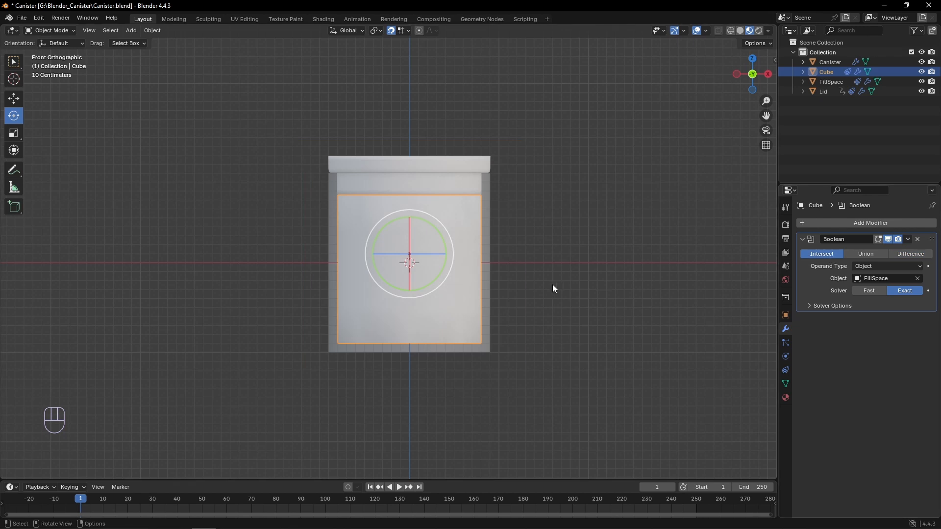
scroll(553, 285, "up", 2)
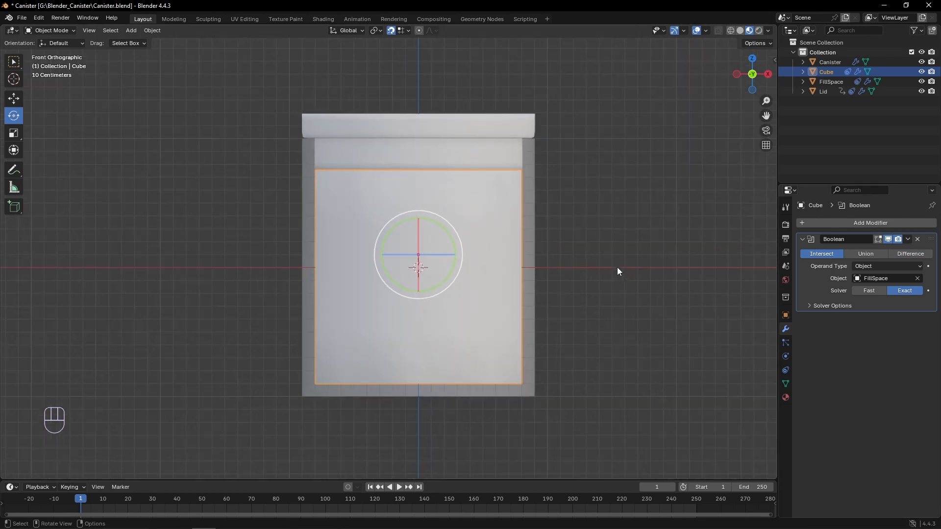
- Give the cube a new material with a bright green base color
left_click(785, 398)
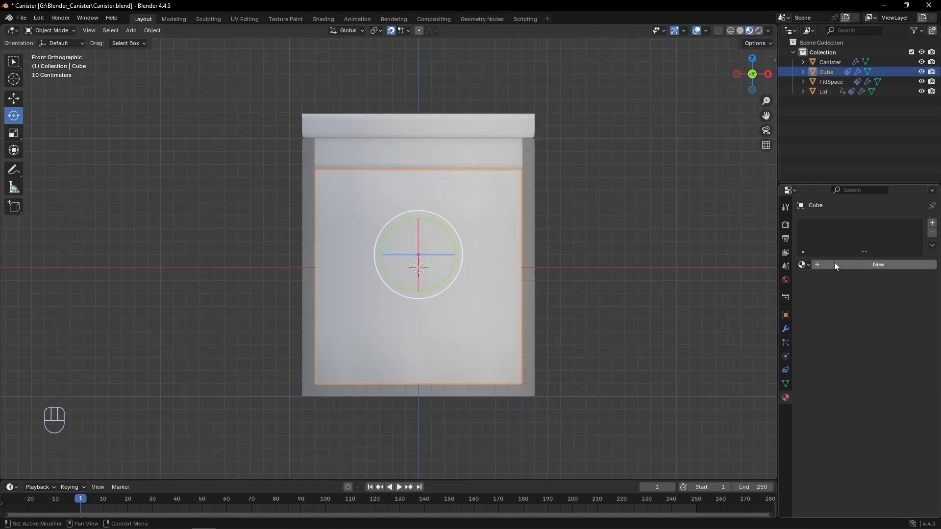
left_click(834, 263)
left_click(892, 326)
left_click_drag(870, 227, 834, 188)
- Hide the FillSpace object in the viewport
left_click(831, 81)
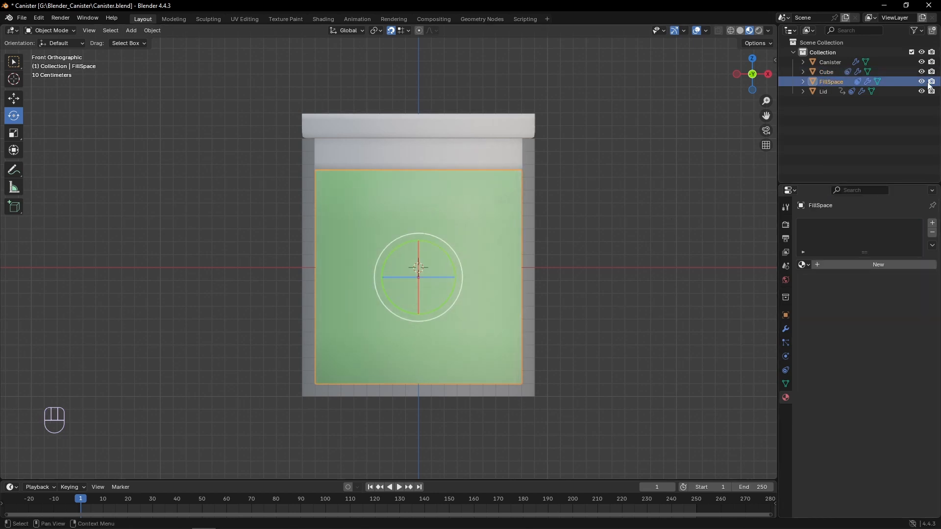
left_click(921, 81)
left_click(465, 233)
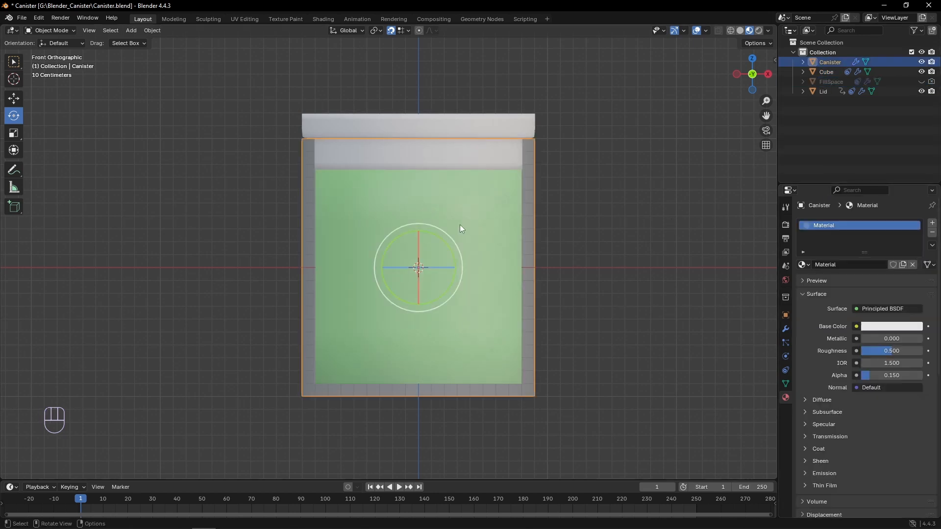
- Add a Basis shape key to the cube
left_click(830, 71)
scroll(582, 207, "down", 1)
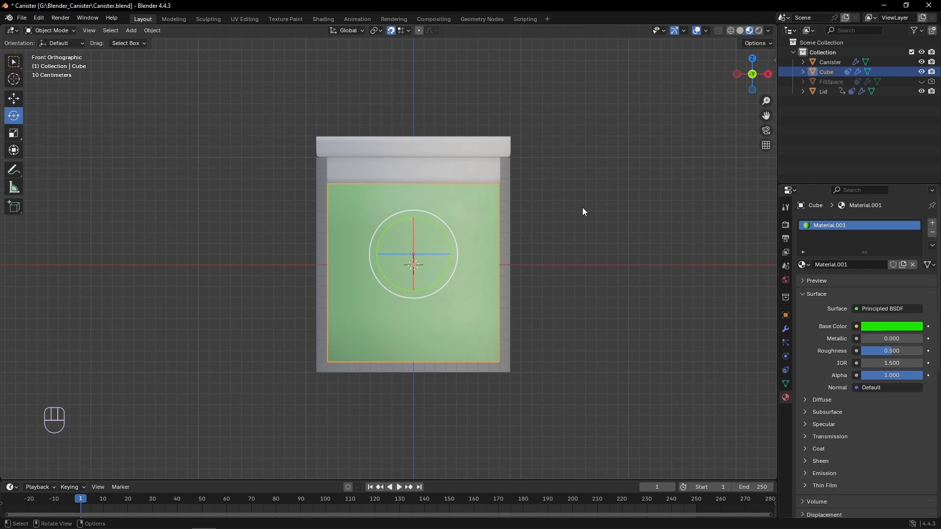
left_click(785, 371)
left_click(787, 379)
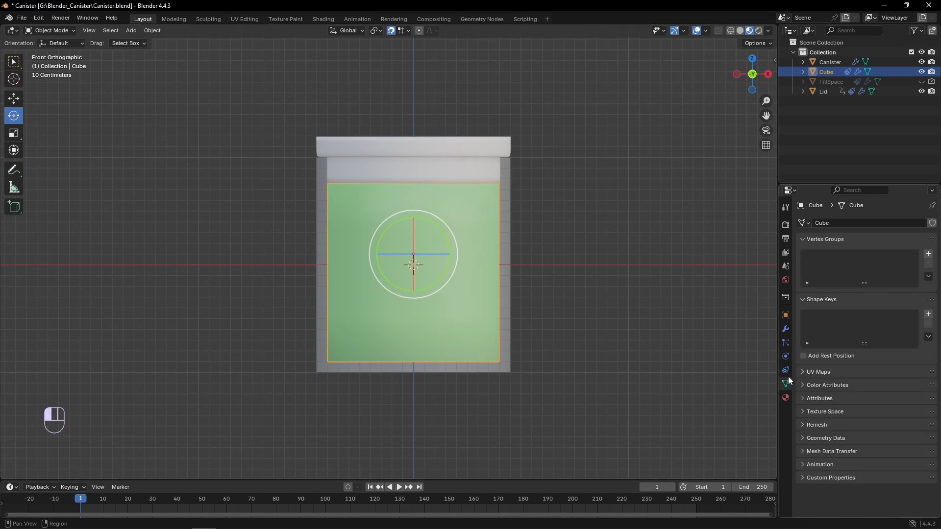
left_click(928, 313)
- In the Basis key, lower the cube's top vertices almost to its base using Wireframe, and return to Material Preview in Object Mode
key("Tab")
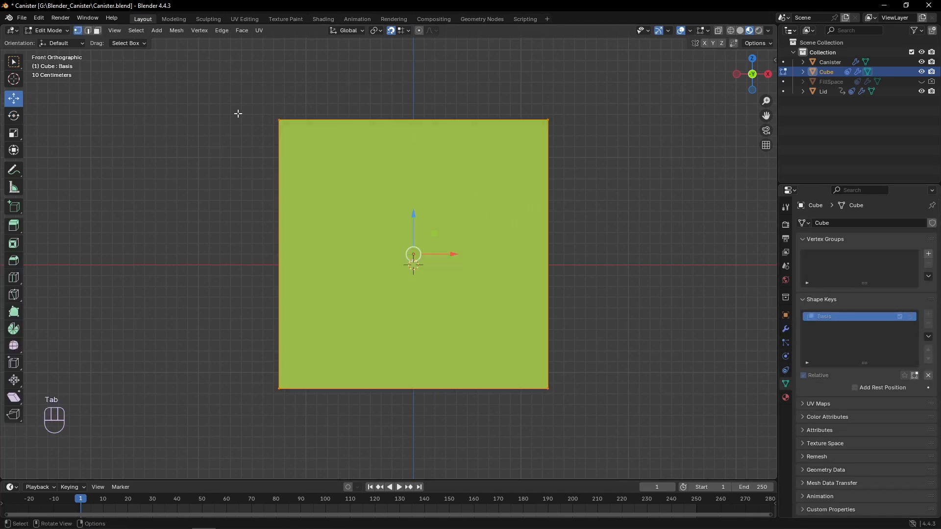
left_click_drag(231, 99, 598, 153)
key("z")
left_click(515, 160)
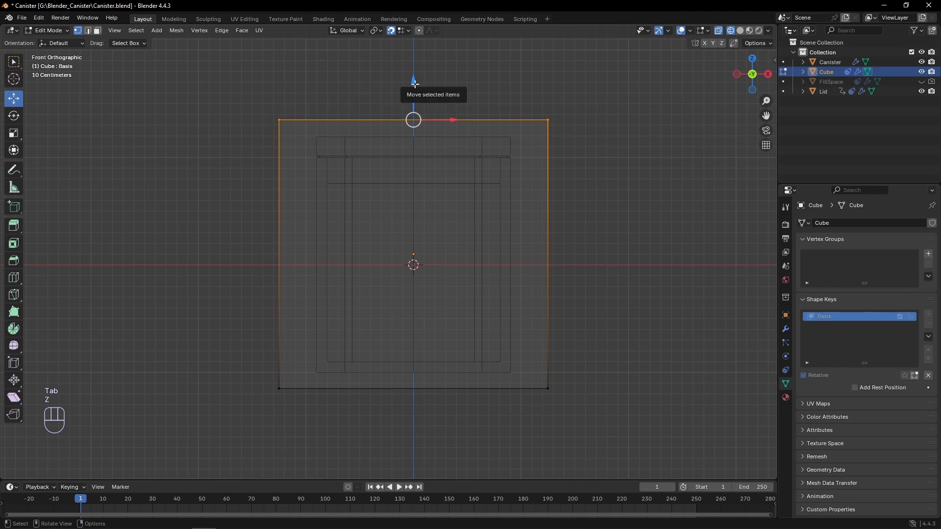
left_click_drag(414, 90, 507, 357)
key("Tab")
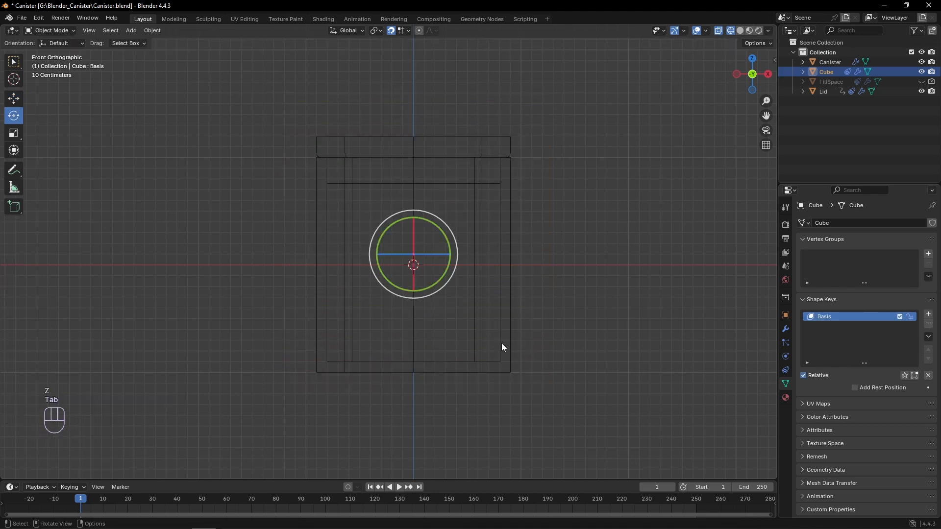
key("z")
left_click(510, 396)
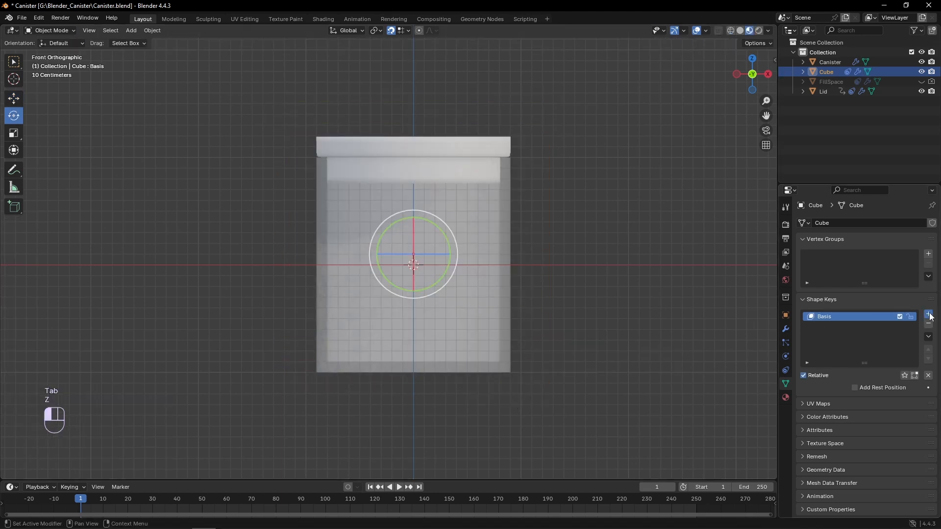
- Add a second shape key named FillAmount to the cube and set its value to 1
left_click(928, 314)
double_click(823, 326)
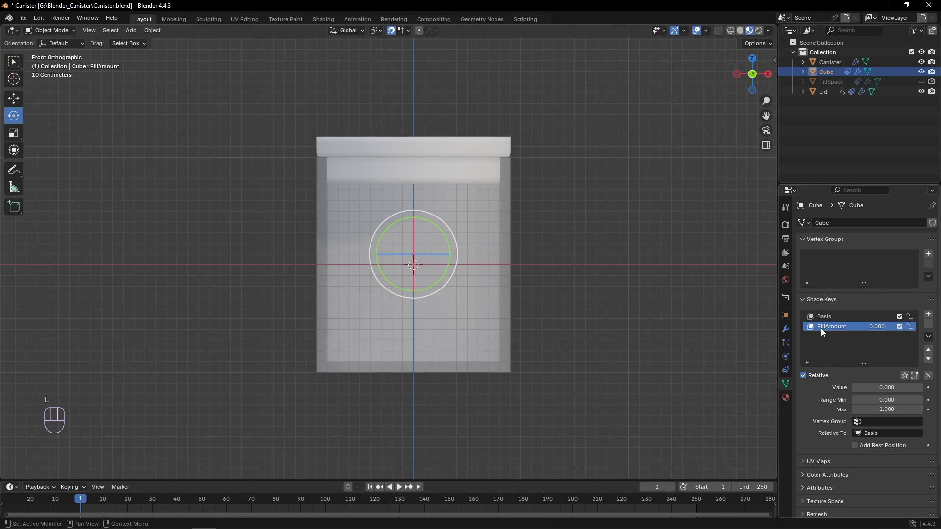
left_click_drag(870, 388, 926, 387)
- In the FillAmount shape key, raise the cube's top vertices 2.4 m along Z, and return to Object Mode
key("Tab")
left_click_drag(414, 345, 417, 88)
key("z")
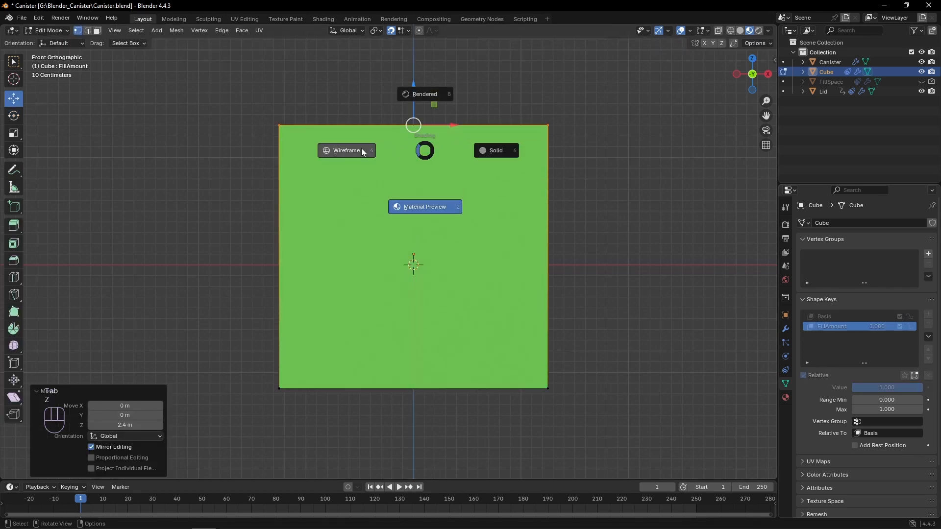
left_click(426, 150)
key("Tab")
- Lower the FillAmount shape key's value to about 0.5
left_click(555, 289)
middle_click_drag(555, 289, 572, 302)
left_click_drag(896, 388, 861, 387)
- Tilt the canister about -9.55° around Y to test how the liquid surface behaves
left_click(494, 204)
left_click_drag(384, 236, 456, 226)
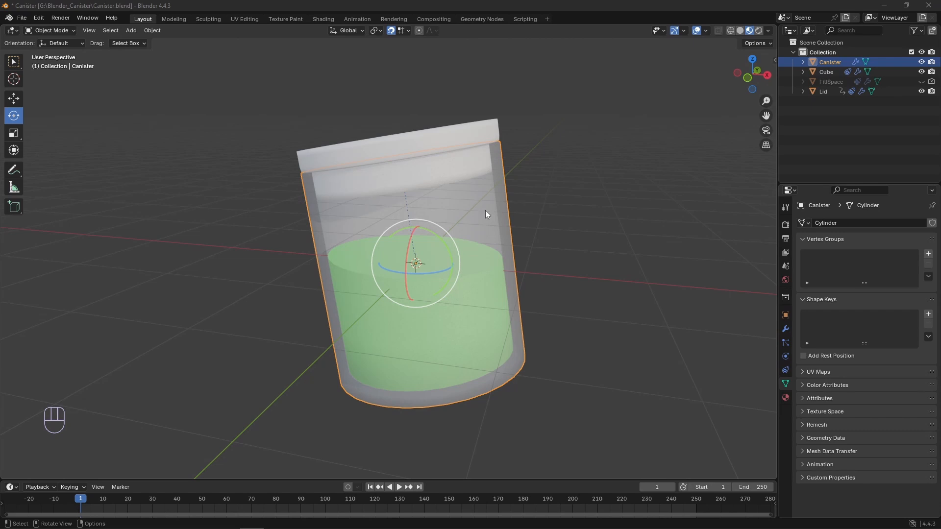
left_click(604, 179)
- Show the canister's transform values in the viewport and reset its rotation to 0° on all axes
key("n")
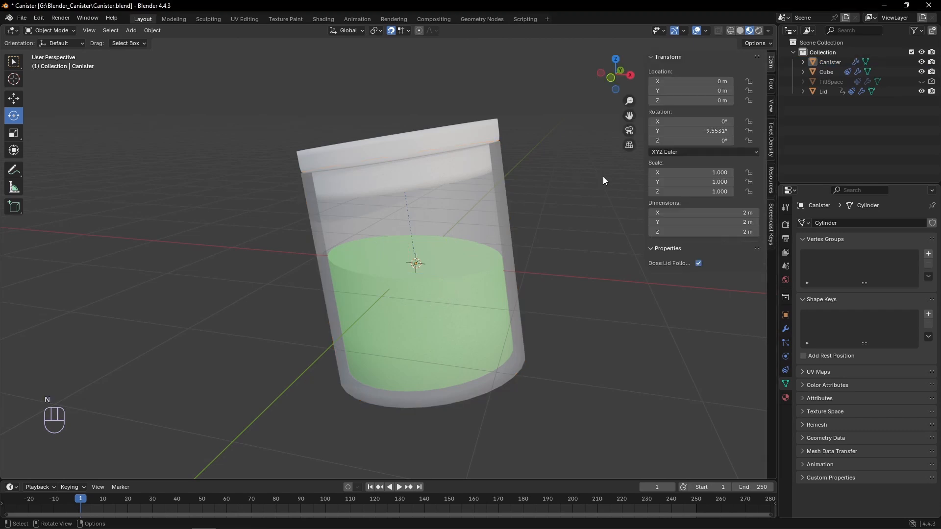
left_click(505, 196)
key("BackSpace")
left_click(531, 196)
- Add a Float custom property named FillAmount to the canister, with default 1, minimum 0 and maximum 1
key("KP_1")
left_click(471, 235)
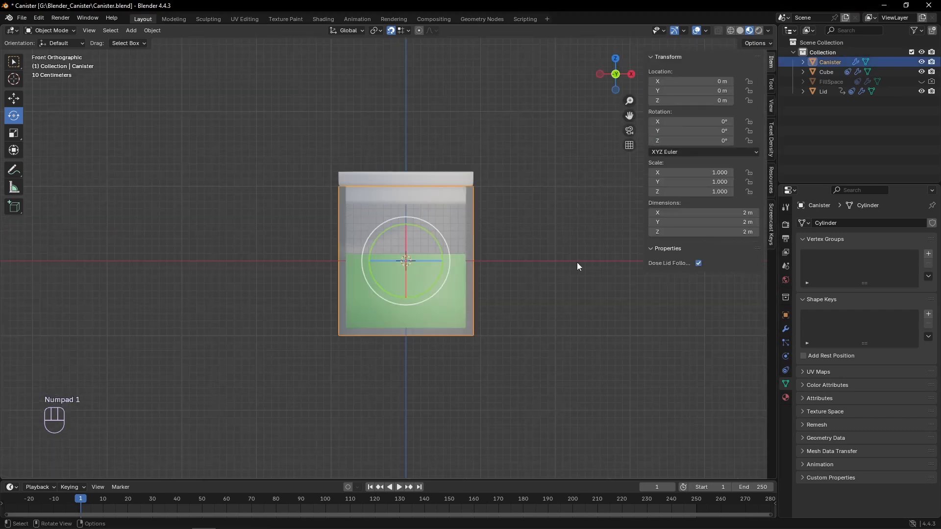
left_click(785, 318)
scroll(842, 374, "down", 2)
left_click(860, 491)
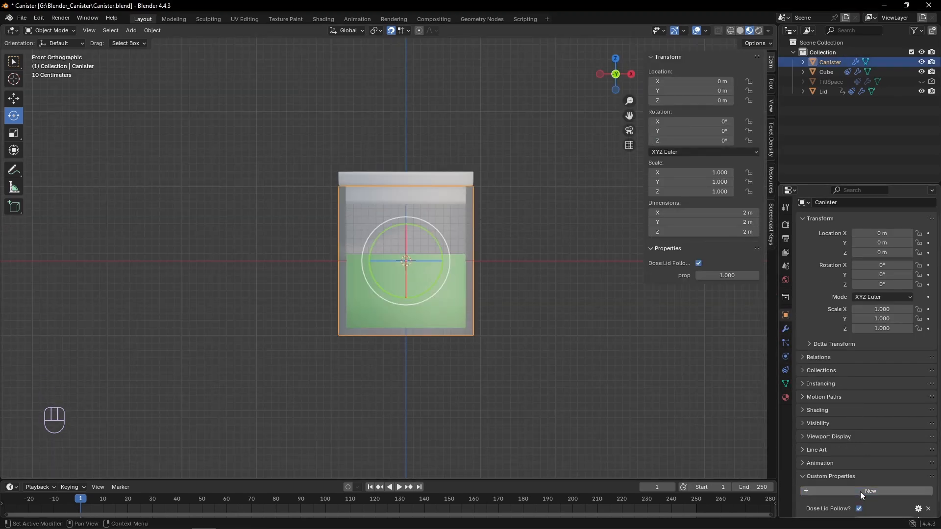
scroll(861, 492, "down", 1)
left_click(918, 510)
left_click(868, 360)
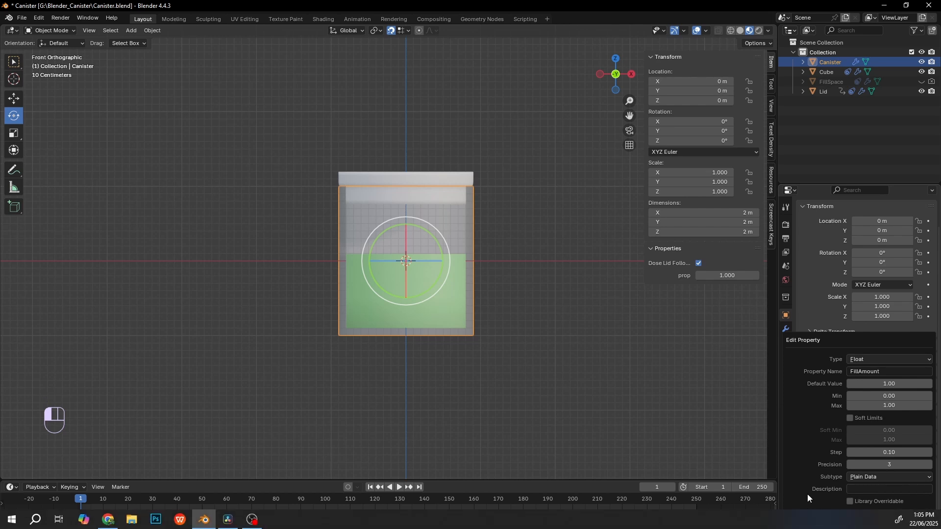
left_click(812, 515)
- Rename the canister's new custom property to Fill Amount
left_click(917, 510)
left_click(859, 371)
left_click(858, 371)
key("Return")
left_click(822, 515)
- Copy the data path of the canister's Fill Amount property and add a driver to the cube's FillAmount shape key value
right_click(726, 278)
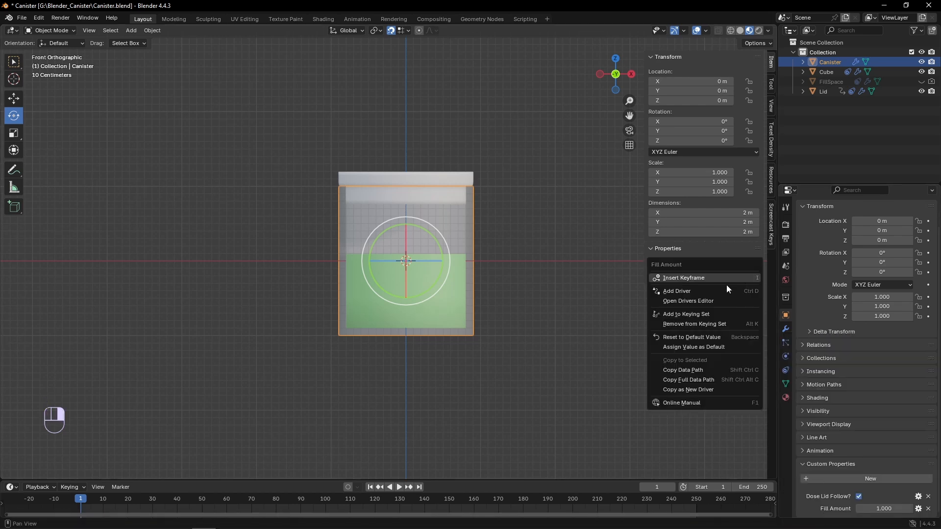
left_click(711, 388)
left_click(827, 73)
left_click(785, 369)
left_click(786, 384)
right_click(848, 389)
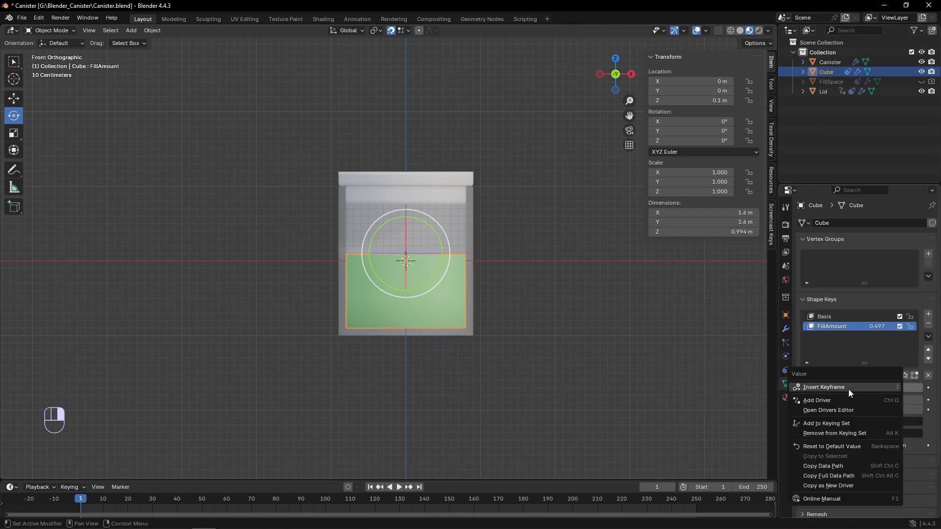
left_click(817, 400)
- Point the driver's variable at the Canister object with the path ["Fill Amount"]
left_click(581, 298)
left_click(639, 323)
left_click(637, 335)
left_click(635, 336)
type("[\"Fill Amount\"]")
left_click(634, 327)
- Remove the constant offset from the driver's scripted expression, leaving only var
left_click(613, 254)
left_click(611, 255)
key("BackSpace")
key("BackSpace")
key("BackSpace")
key("BackSpace")
key("BackSpace")
key("BackSpace")
key("BackSpace")
key("BackSpace")
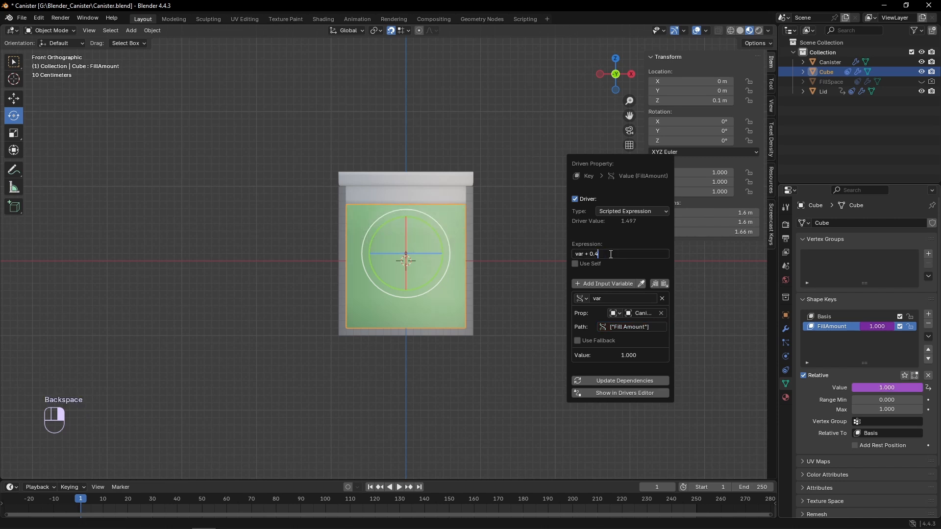
left_click(622, 249)
- Lower the canister's Fill Amount property to try out the driven liquid level
left_click(829, 62)
left_click_drag(727, 276, 681, 275)
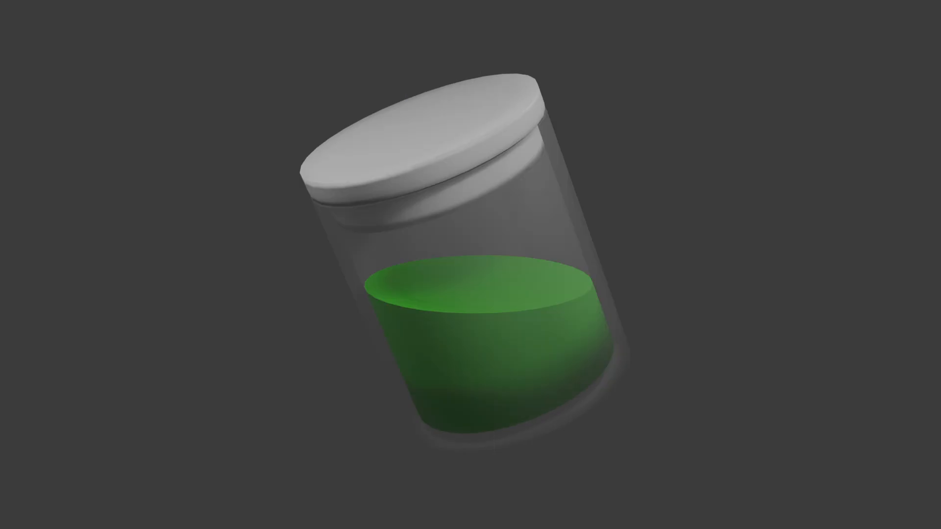